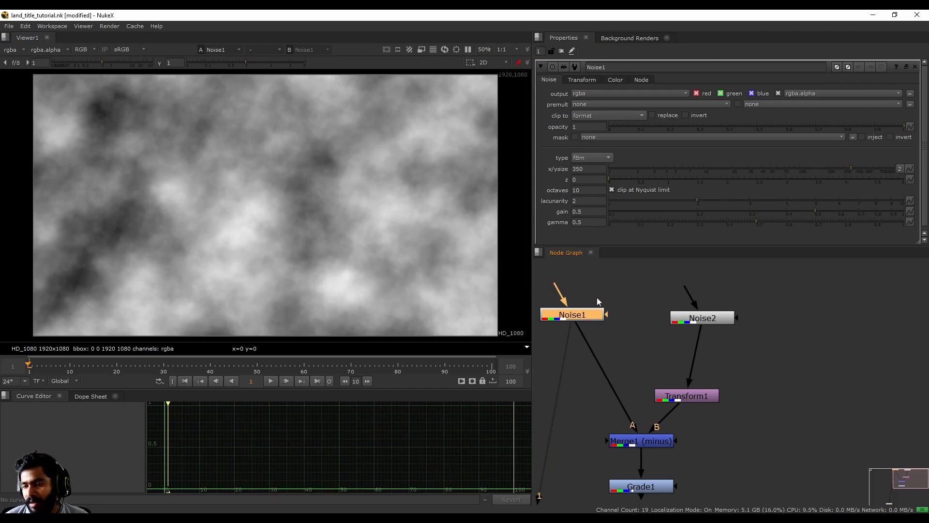
Check the available noise types of Noise1, keeping fBm
click(592, 159)
click(613, 157)
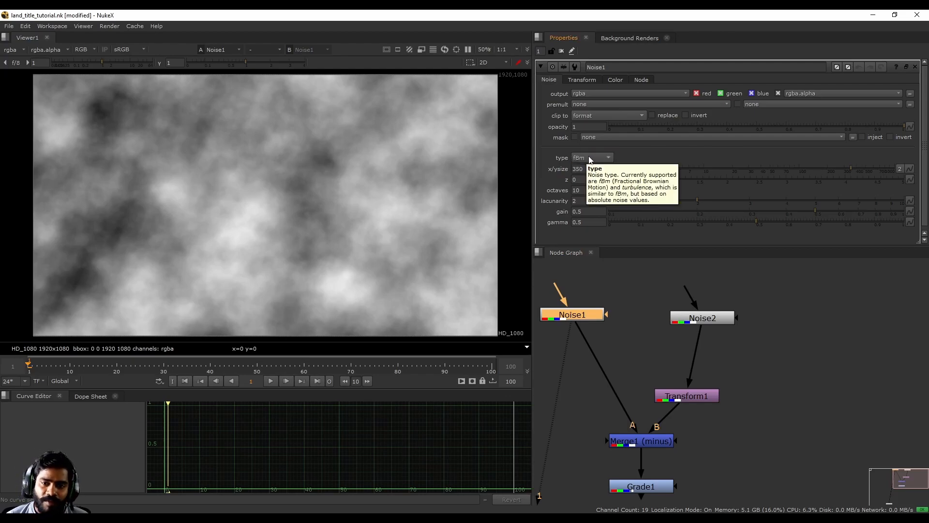
click(590, 160)
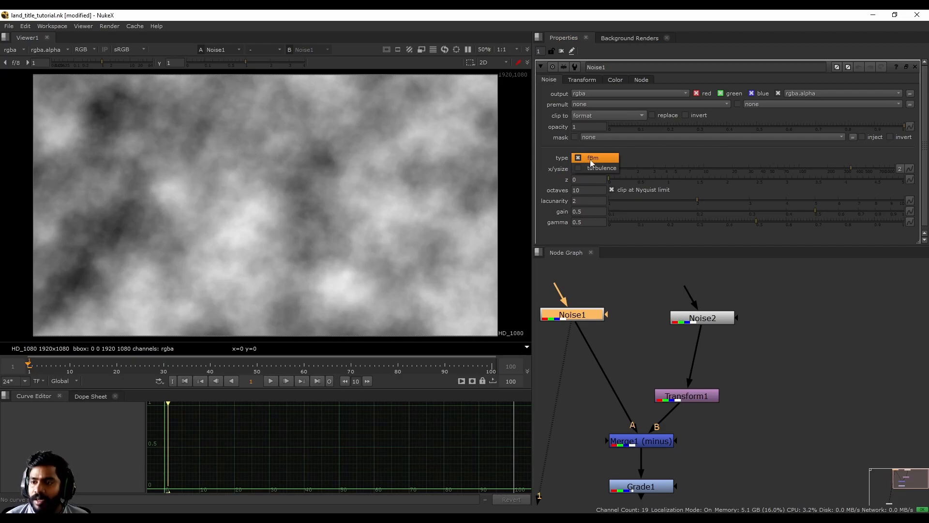
click(634, 156)
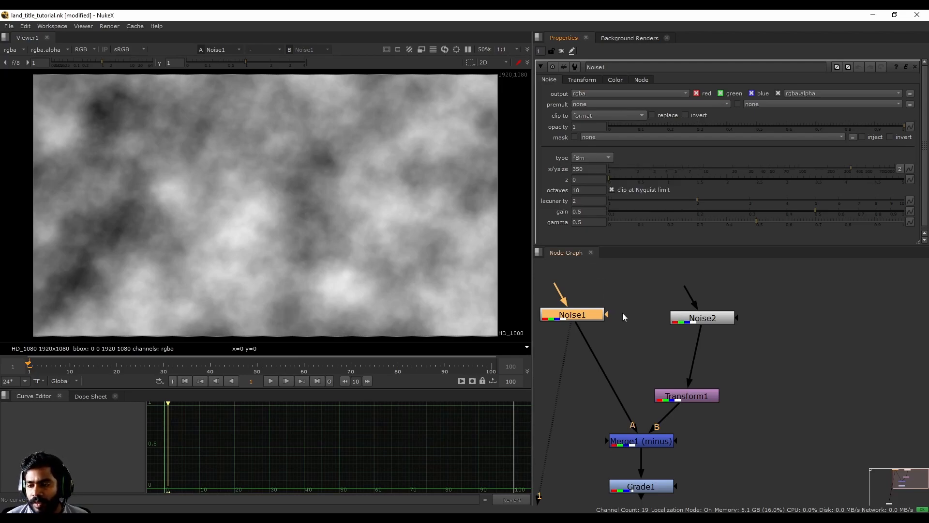
Compare the Noise1 and Noise2 outputs in the viewer
middle_drag(640, 312, 657, 322)
drag(714, 337, 712, 329)
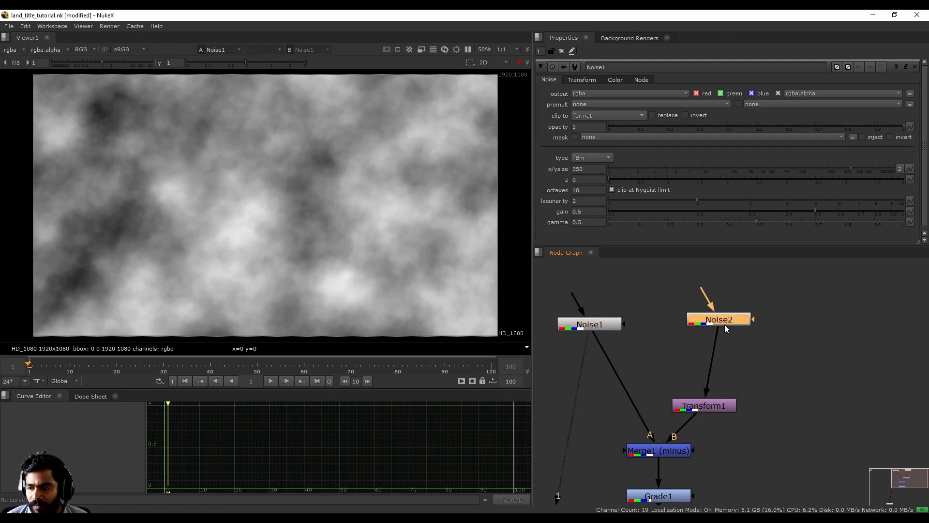
drag(591, 327, 588, 319)
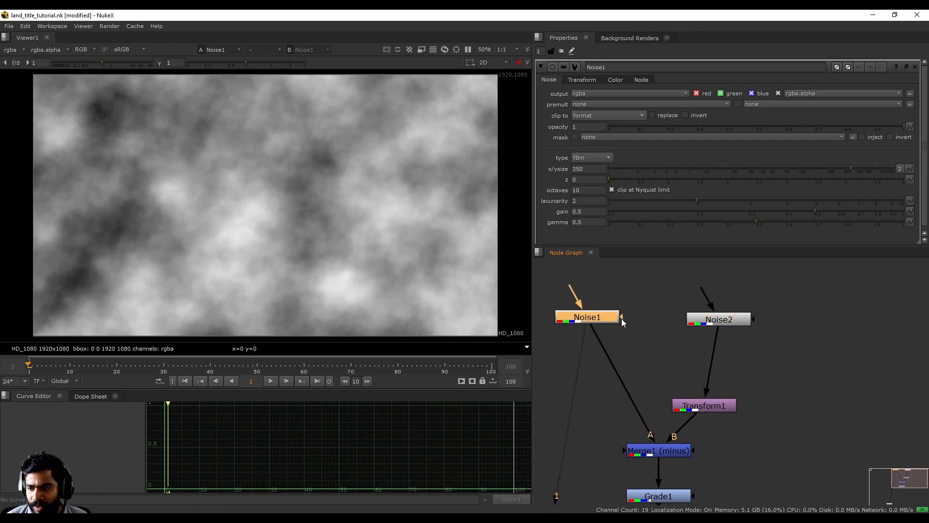
key(1)
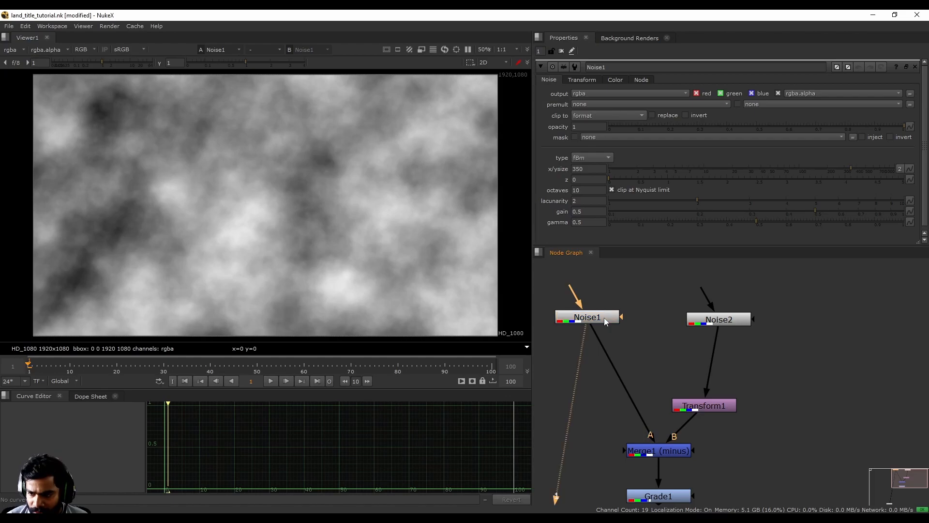
click(716, 324)
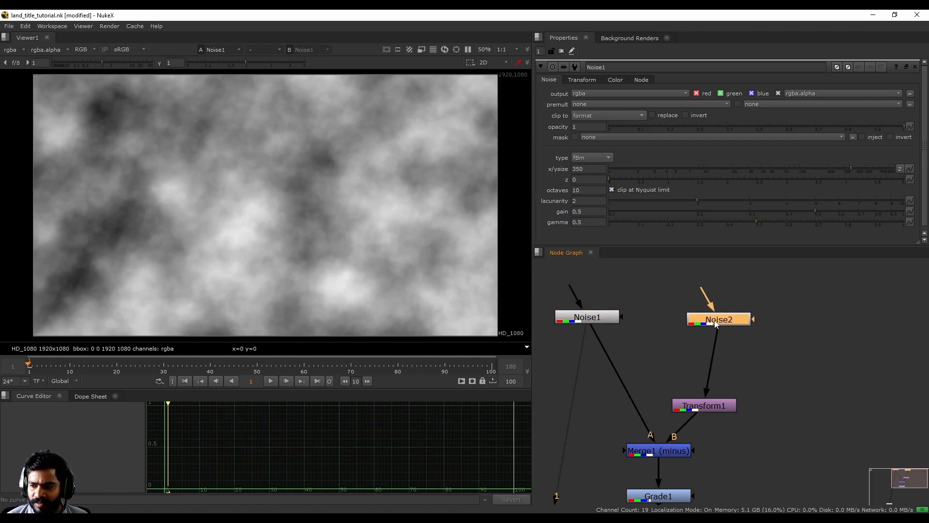
key(1)
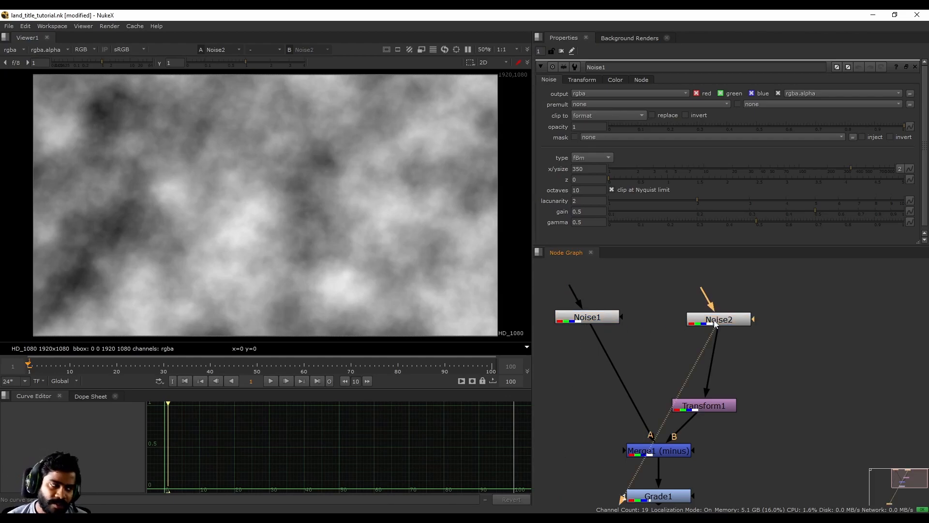
Reconnect Transform1's input from Noise2 to Noise1
drag(643, 371, 746, 419)
click(779, 386)
drag(715, 346, 608, 321)
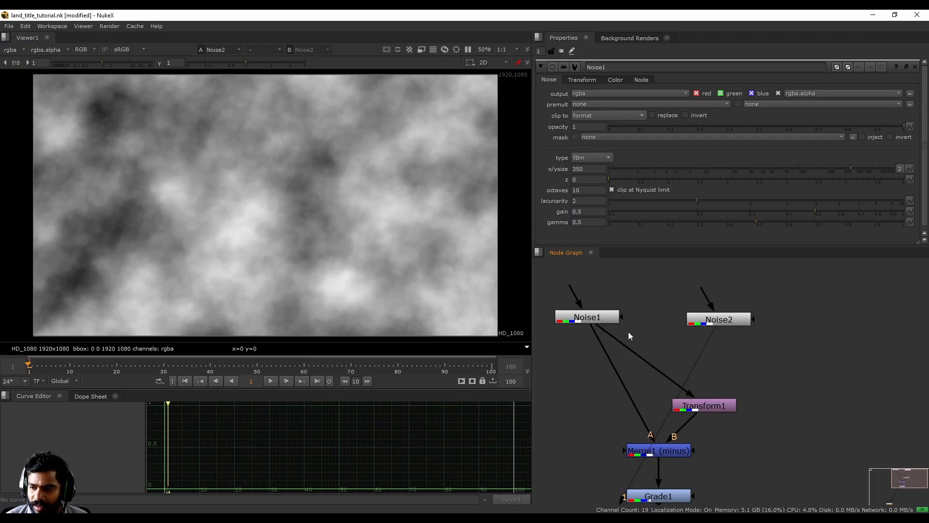
View the Grade1 output and inspect the relief built from the single noise source
middle_drag(782, 369, 746, 369)
middle_drag(569, 329, 603, 313)
middle_drag(686, 450, 691, 354)
click(660, 383)
key(1)
middle_drag(744, 281, 730, 408)
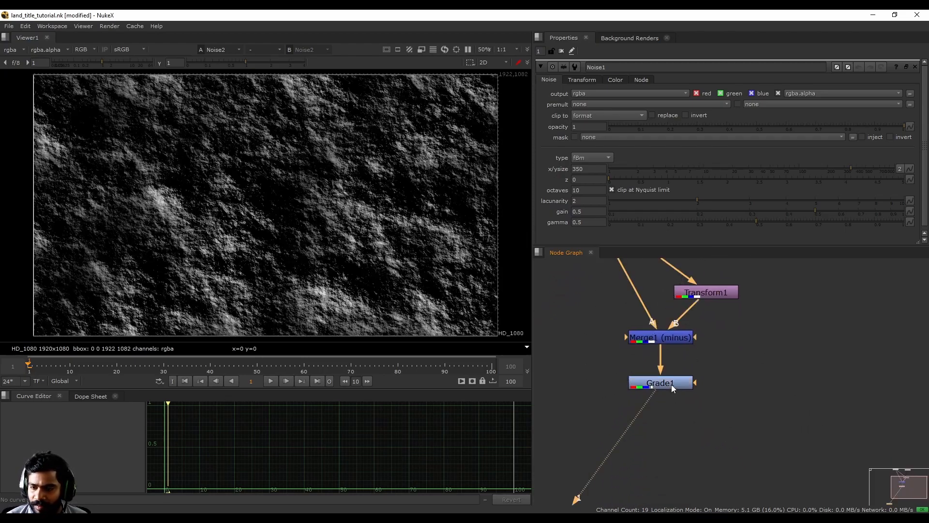
mouse_move(603, 355)
mouse_down()
mouse_move(704, 339)
mouse_move(591, 333)
mouse_move(599, 352)
mouse_move(704, 347)
mouse_move(588, 354)
mouse_up()
middle_drag(633, 408, 618, 376)
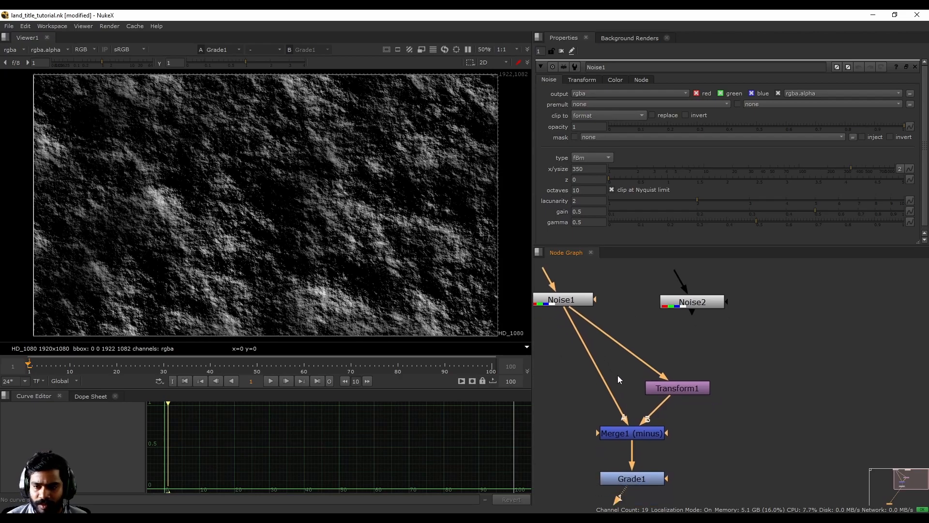
Delete the disconnected Noise2 node from the node graph
middle_drag(715, 333, 707, 382)
drag(605, 292, 780, 402)
key(Delete)
Arrange the node tree with Merge1 and Grade1 vertically below Noise1 and Transform1 offset to the side
middle_drag(659, 401, 697, 287)
middle_drag(736, 393, 713, 385)
click(691, 378)
click(714, 385)
drag(677, 382, 677, 400)
click(780, 360)
middle_drag(738, 342, 725, 419)
scroll(641, 352, down, 2)
drag(599, 332, 649, 323)
middle_drag(714, 393, 687, 396)
drag(643, 393, 673, 362)
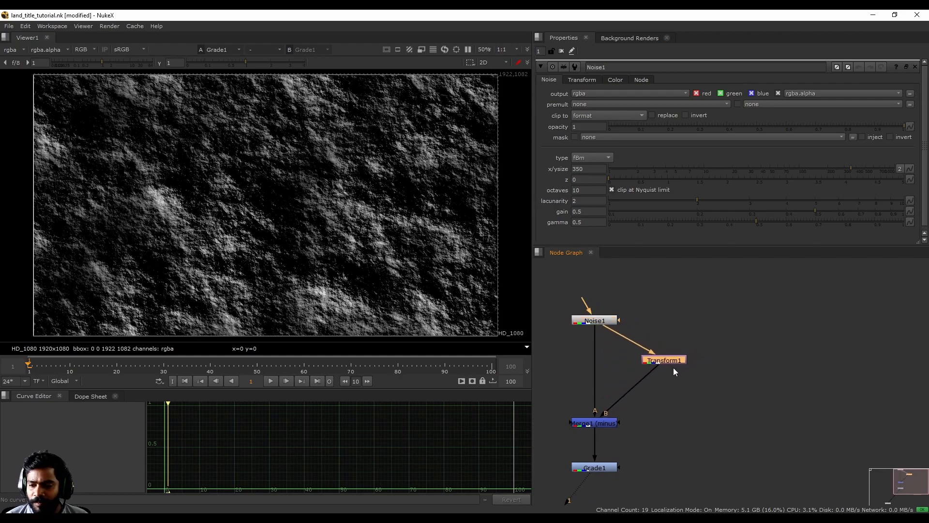
middle_drag(687, 460, 695, 423)
middle_drag(769, 380, 793, 294)
drag(620, 341, 620, 372)
middle_drag(722, 327, 685, 420)
Add an unconnected Roto node beside the noise tree and view its output
click(753, 356)
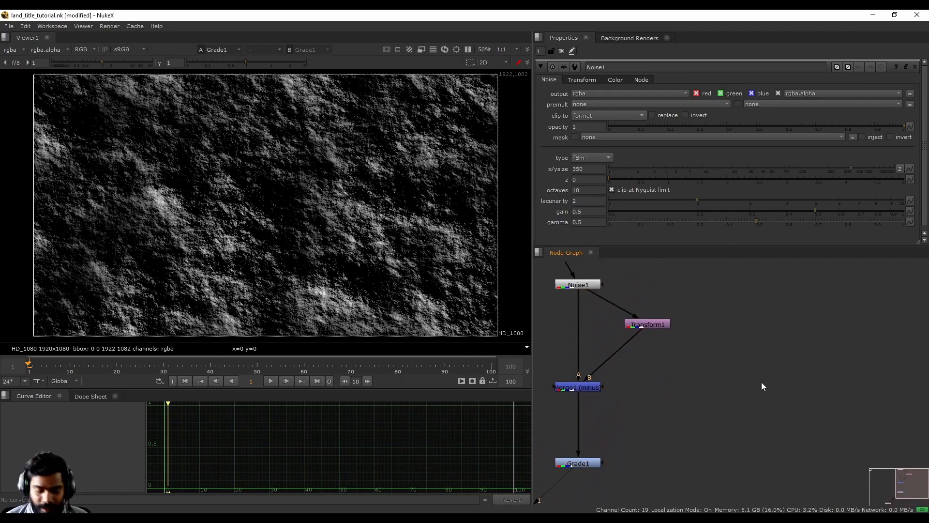
key(o)
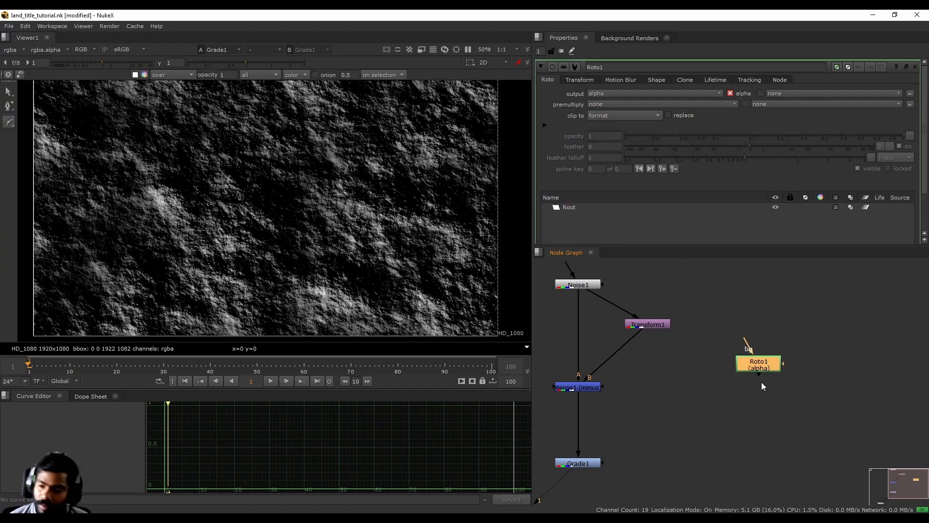
key(1)
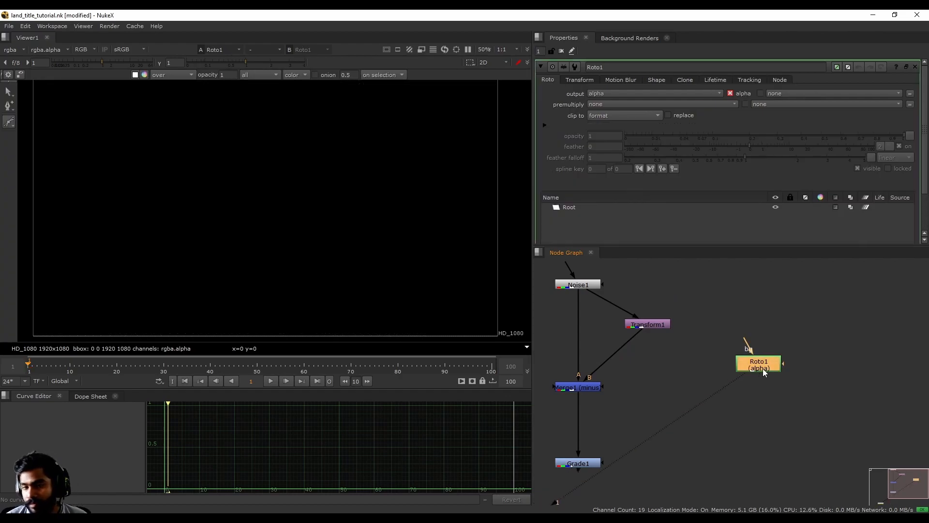
Draw a circular ellipse shape about 375 pixels across near the upper middle of the frame in Roto1
click(13, 124)
click(42, 151)
drag(235, 145, 326, 236)
drag(303, 188, 286, 187)
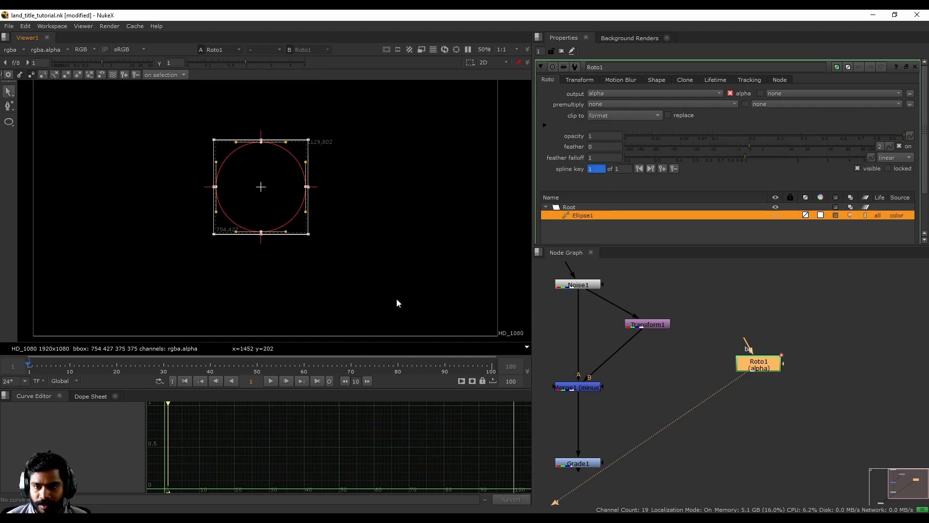
middle_drag(390, 295, 369, 266)
Reposition the Roto1 node level with Transform1, well clear of the noise tree
click(792, 396)
drag(748, 365, 758, 334)
middle_drag(775, 405, 741, 432)
drag(734, 367, 737, 355)
click(736, 356)
click(736, 355)
middle_drag(729, 422, 745, 366)
click(755, 301)
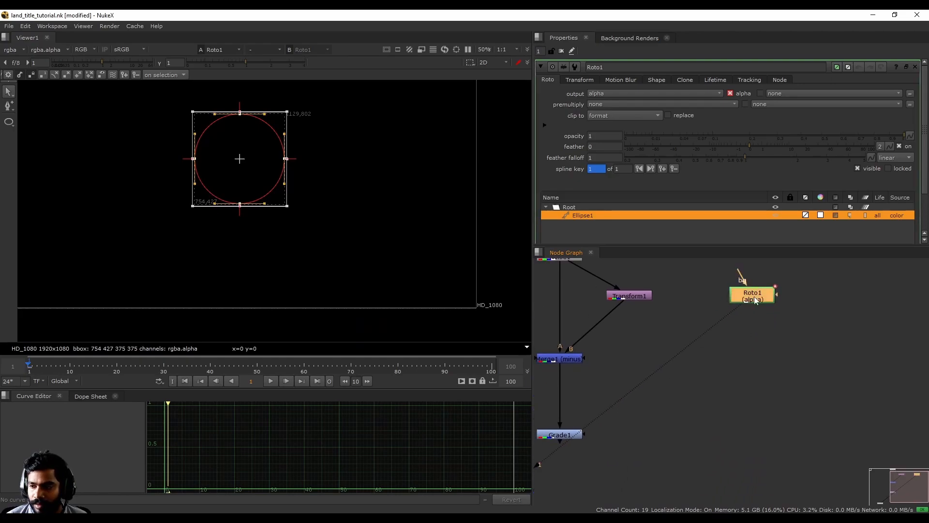
Check Roto1's alpha channel and set its output to rgba
click(341, 213)
key(a)
key(a)
click(632, 93)
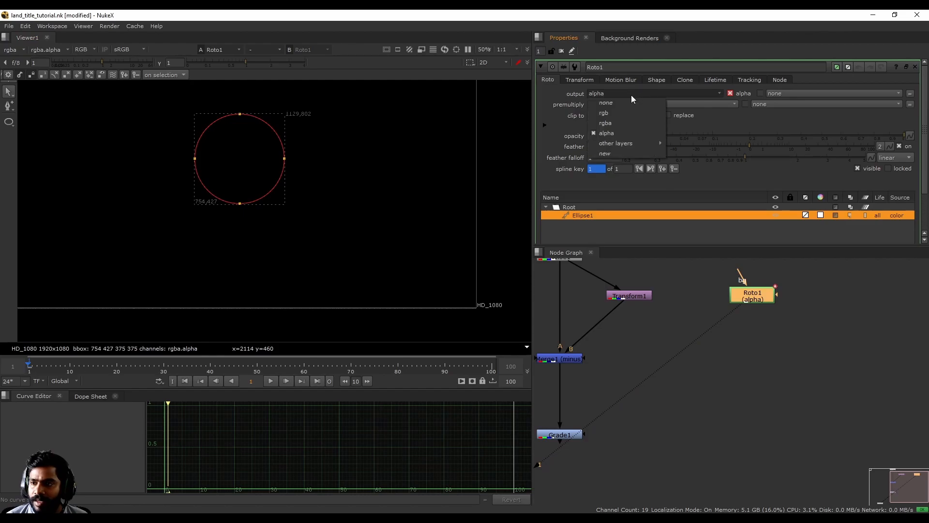
click(629, 118)
click(475, 288)
scroll(748, 402, down, 4)
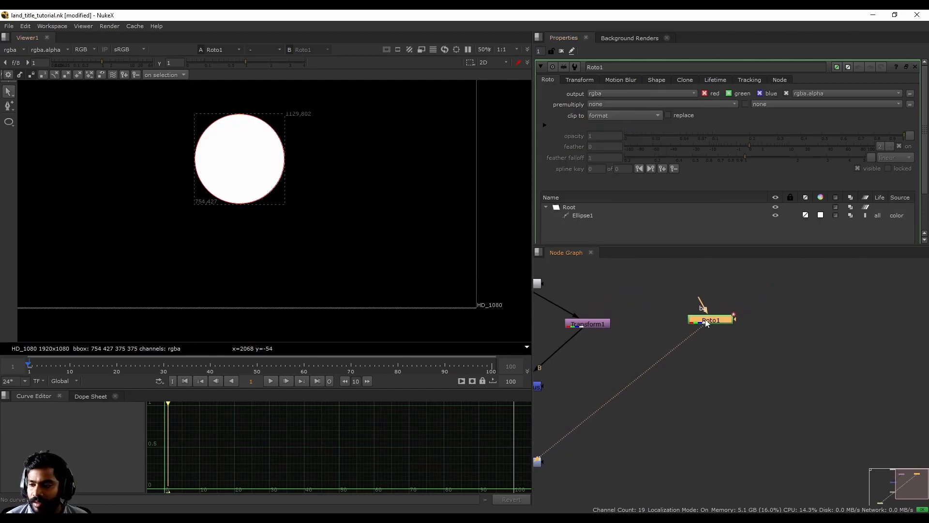
Make room below Noise1 and insert a Merge node (over) there that combines Noise1 with Roto1
drag(602, 382, 600, 472)
drag(593, 338, 590, 395)
middle_drag(699, 369, 706, 436)
drag(595, 343, 596, 295)
drag(714, 359, 721, 316)
key(m)
drag(644, 297, 735, 298)
click(602, 337)
Swap Merge2's inputs so Roto1 feeds A and Noise1 feeds B, and view the merged result
scroll(602, 338, up, 3)
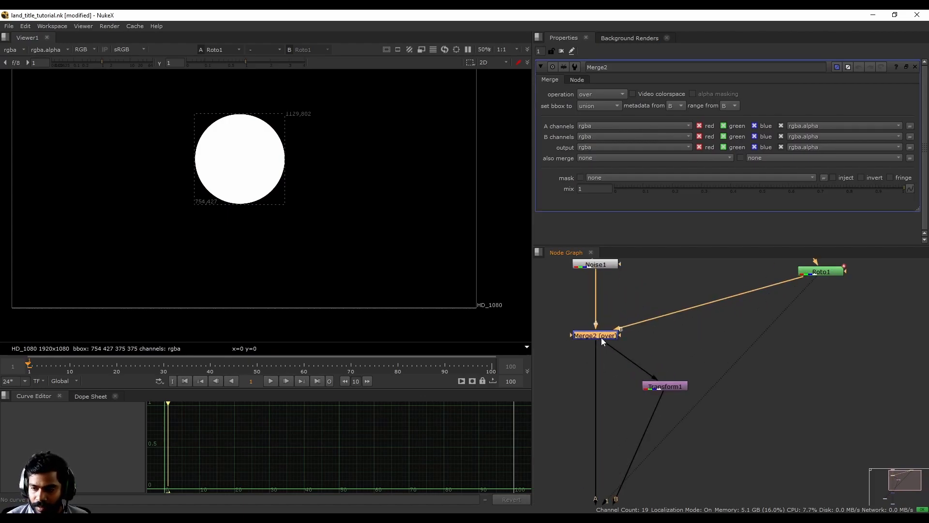
click(641, 338)
scroll(596, 322, up, 8)
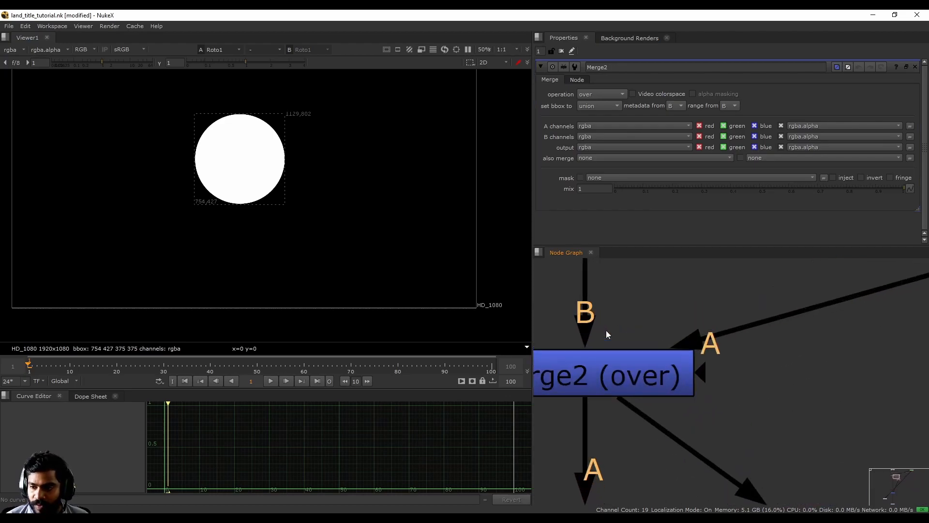
click(712, 377)
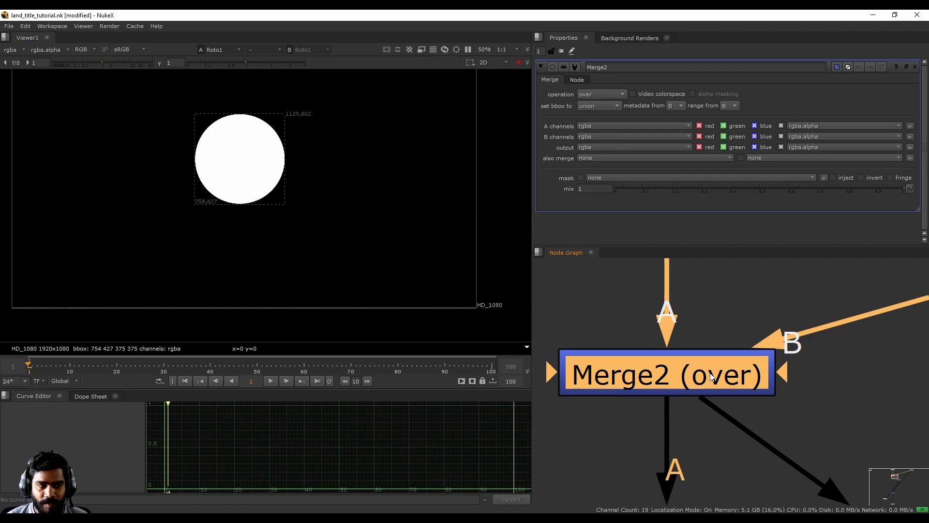
key(1)
scroll(707, 373, down, 6)
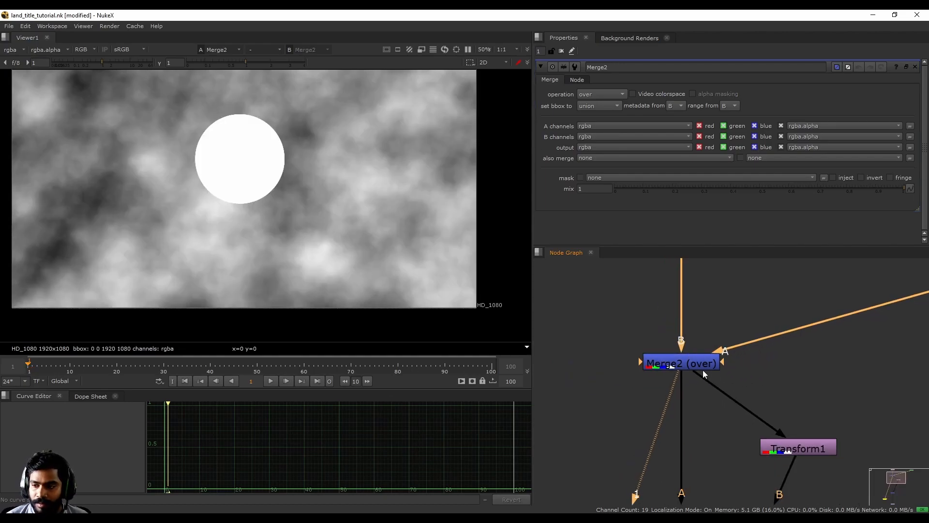
scroll(745, 348, up, 2)
middle_drag(727, 361, 733, 361)
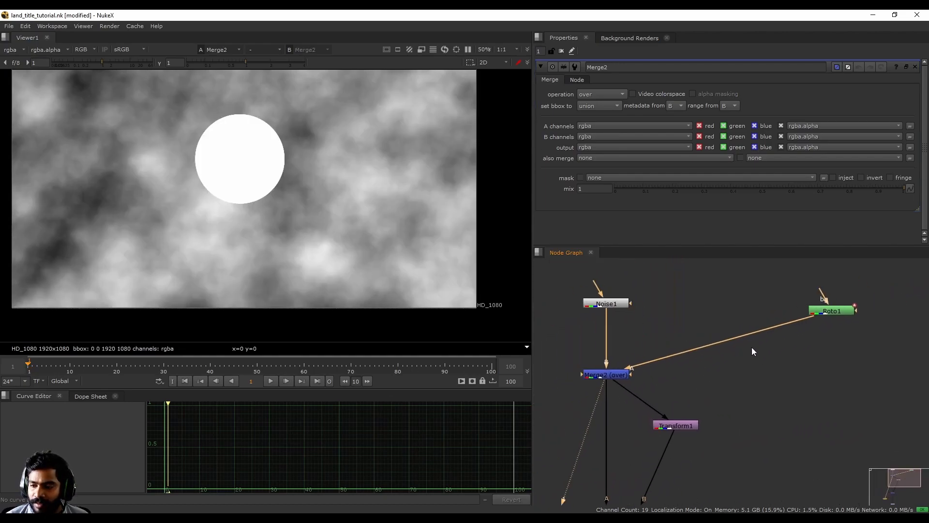
middle_drag(764, 315, 761, 348)
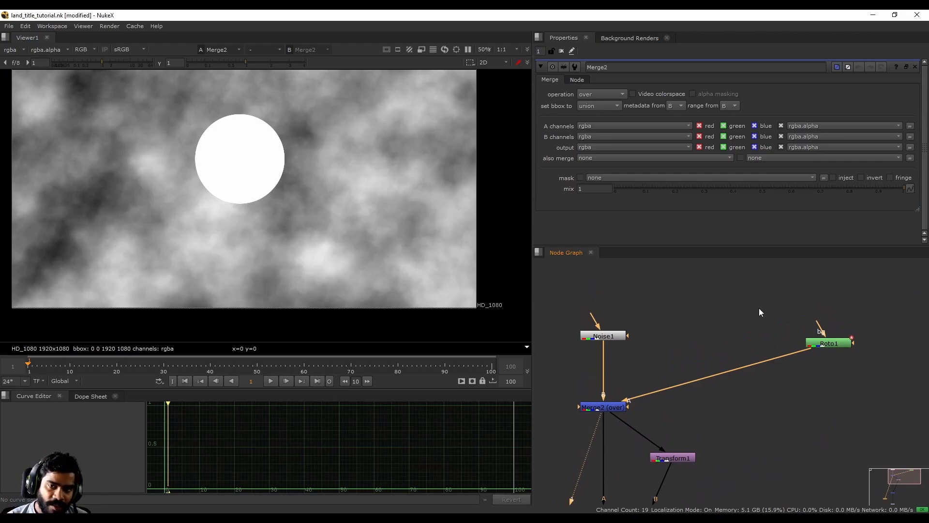
Toggle Merge2 off and on repeatedly to compare the noise with and without the circle
scroll(611, 391, up, 3)
click(613, 383)
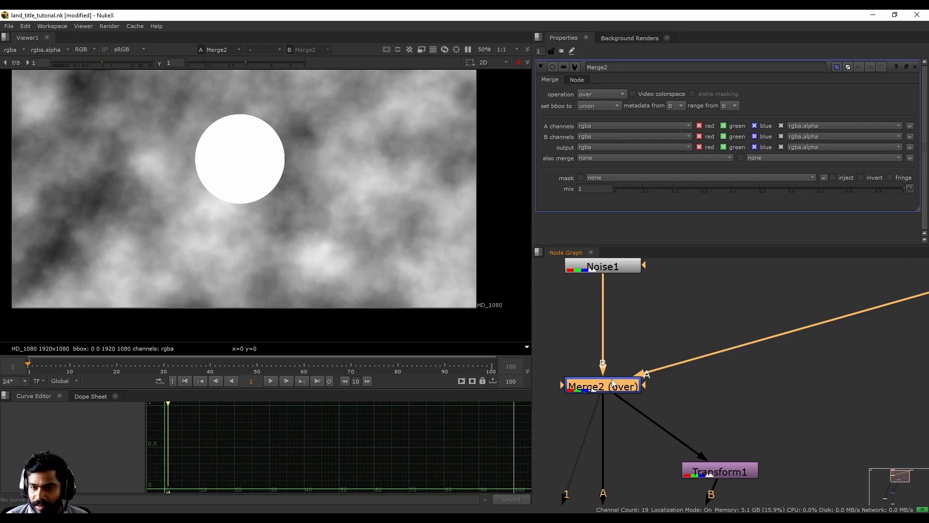
key(d)
key(d)
key(d)
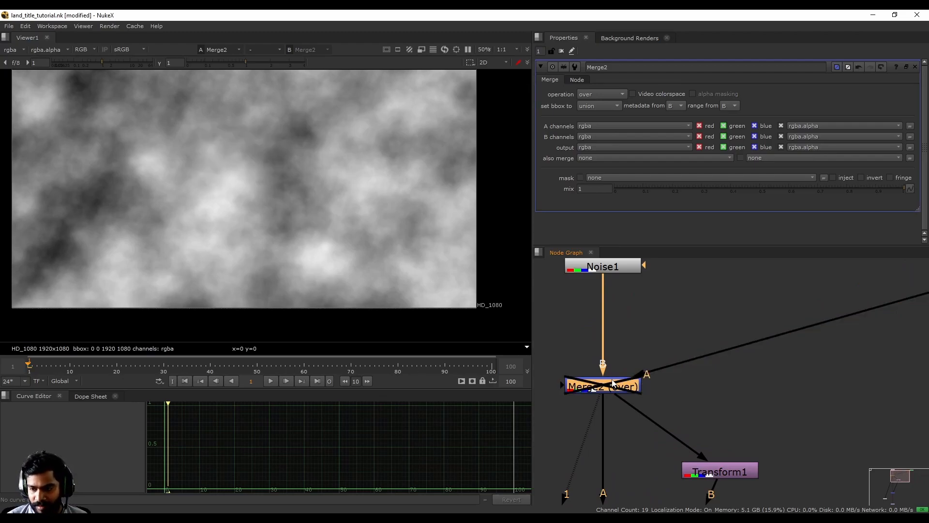
key(d)
key(d)
key(d)
key(d)
key(d)
key(d)
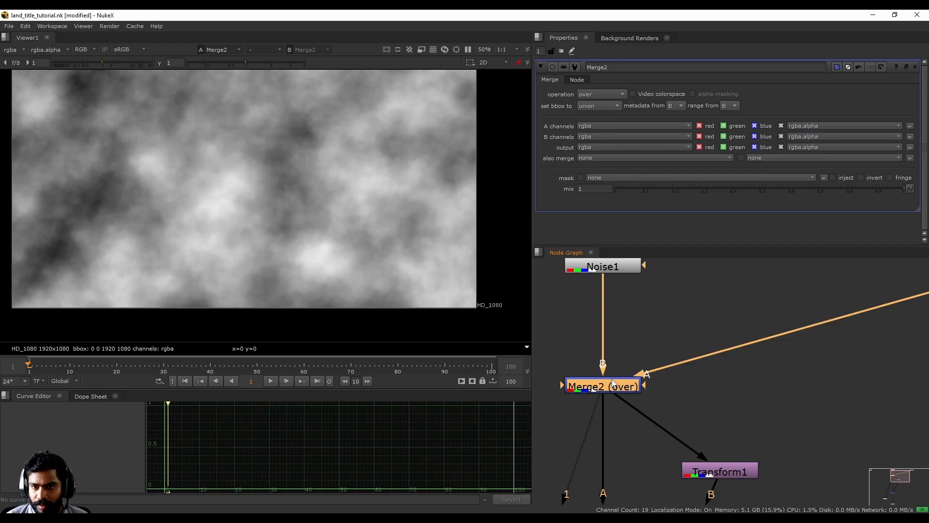
key(d)
View the Grade1 output to inspect how the merged circle affects the relief
scroll(613, 379, down, 6)
middle_drag(637, 442, 654, 344)
scroll(638, 437, up, 4)
drag(575, 387, 712, 474)
key(1)
scroll(647, 410, down, 6)
middle_drag(671, 335, 664, 415)
scroll(644, 427, up, 5)
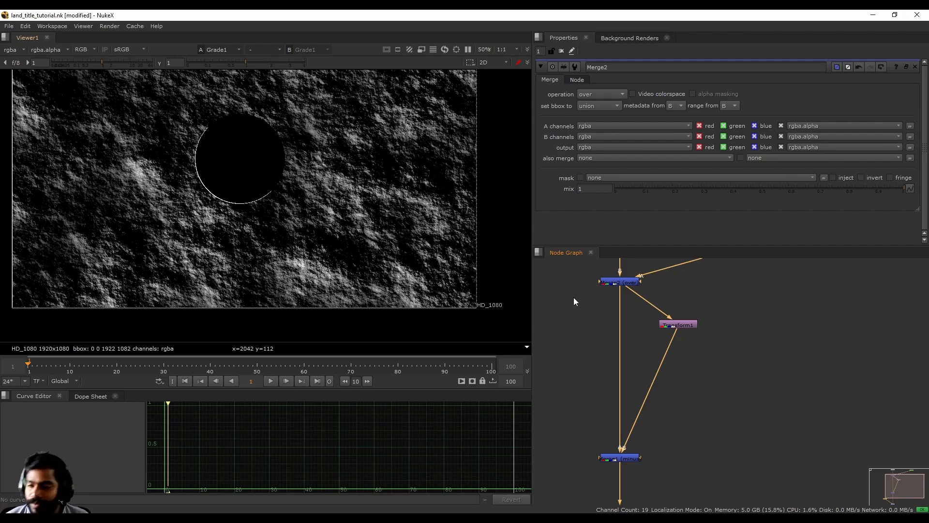
Reposition Merge2 and Roto1, moving Roto1 higher to leave space below it for another node
scroll(641, 336, down, 4)
middle_drag(651, 289, 632, 334)
scroll(632, 333, up, 5)
drag(592, 318, 592, 294)
middle_drag(642, 329, 645, 303)
drag(827, 300, 791, 306)
middle_drag(656, 396, 685, 380)
click(623, 347)
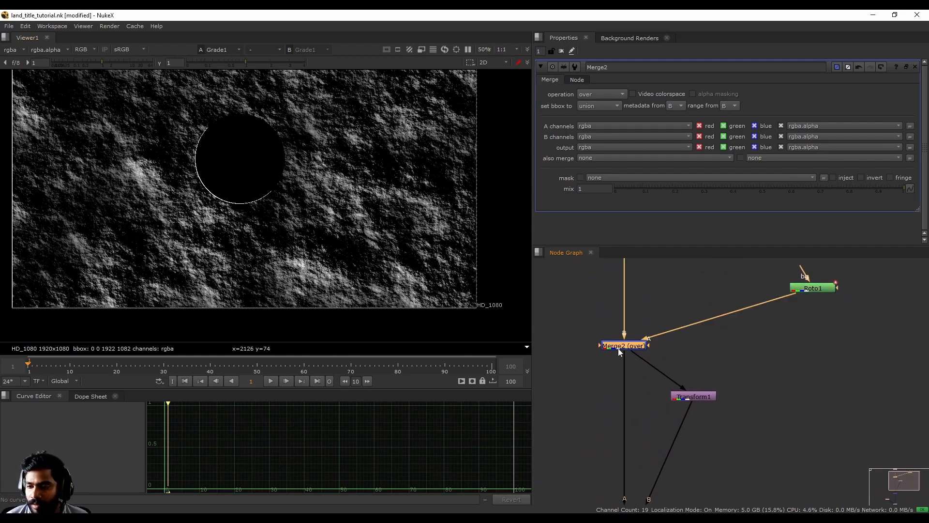
middle_drag(851, 289, 791, 379)
drag(757, 382, 791, 339)
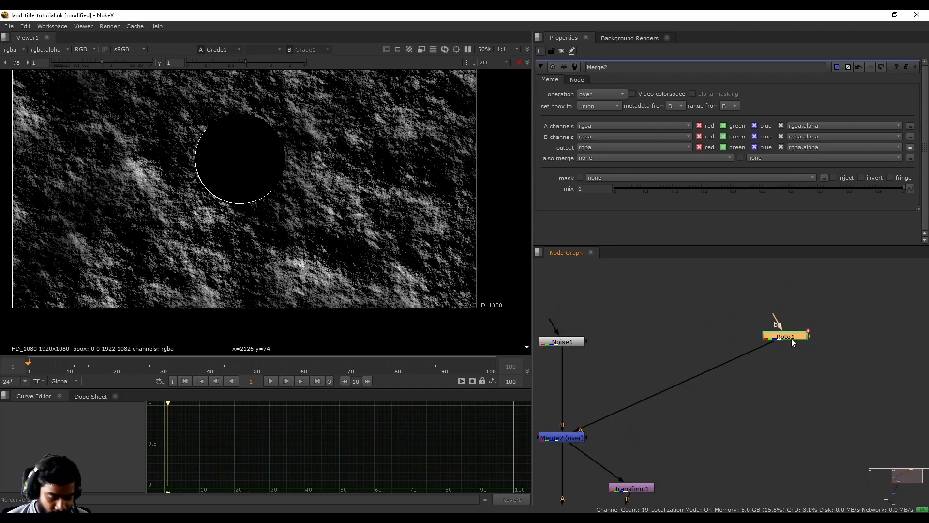
Add an EdgeDetect node between Roto1 and Merge2
key(Tab)
text(edge)
click(721, 347)
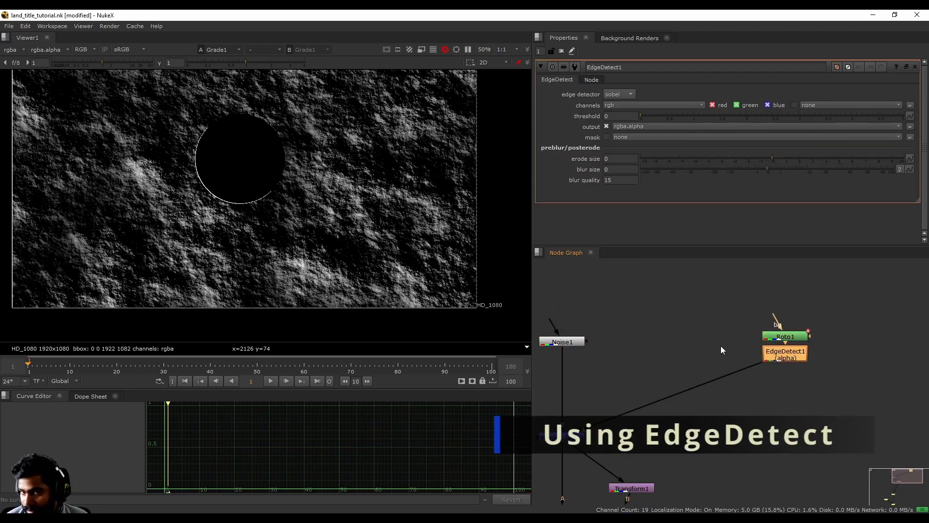
scroll(163, 127, up, 5)
middle_drag(803, 354, 676, 363)
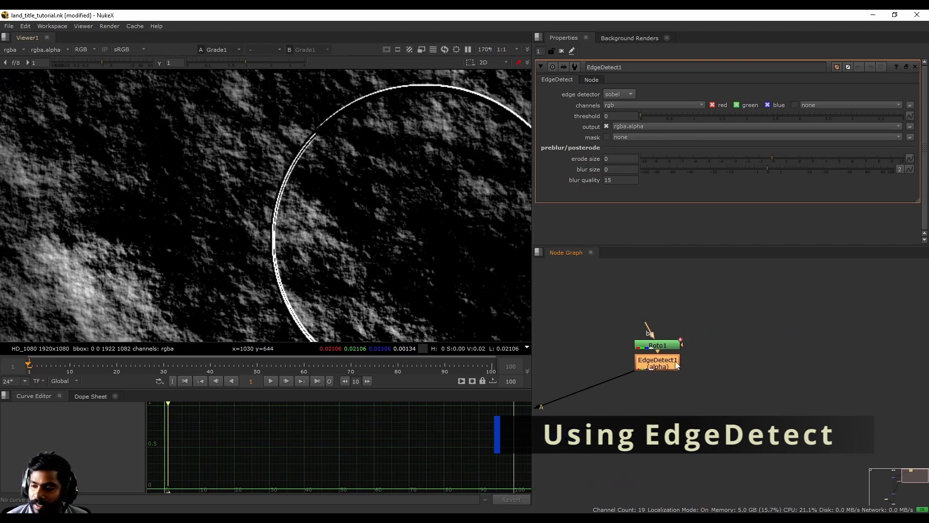
View EdgeDetect1's alpha channel and inspect the detected circle outline up close
click(661, 359)
key(1)
scroll(270, 211, down, 5)
key(f)
click(664, 365)
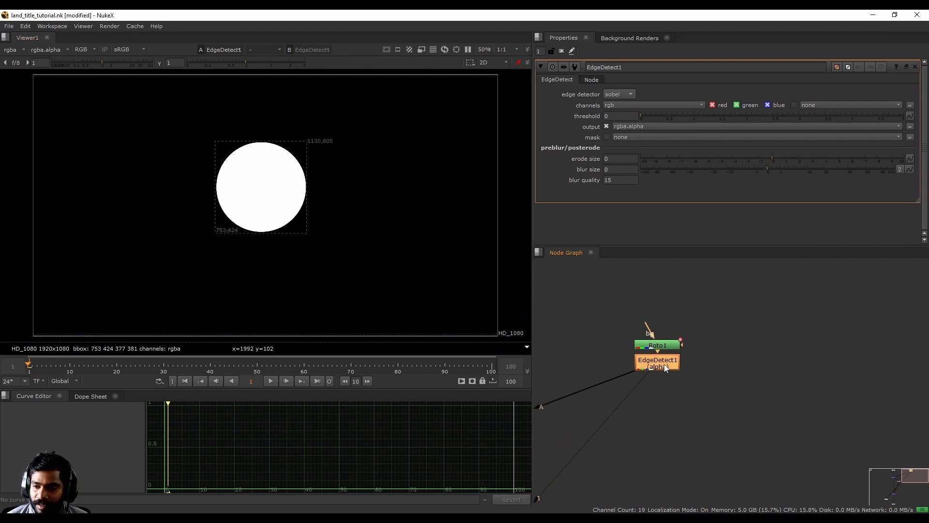
key(a)
scroll(273, 170, up, 5)
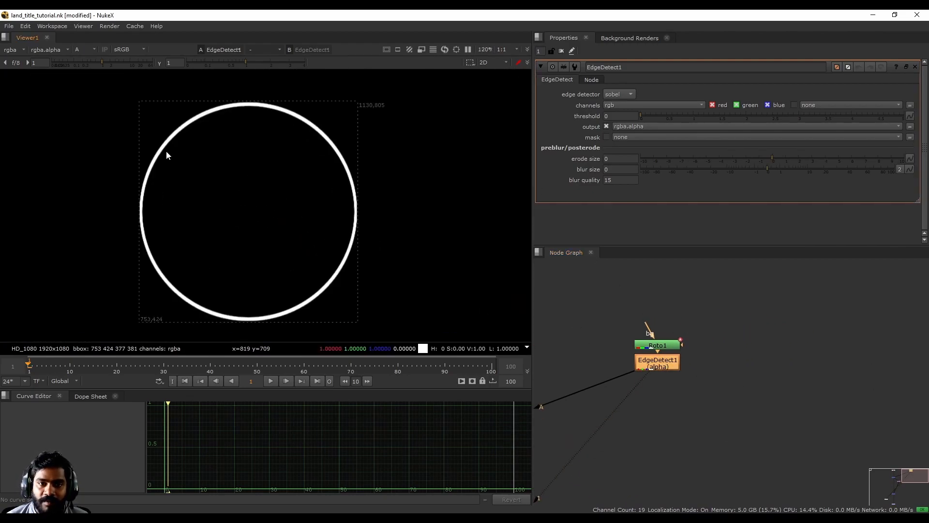
Compare EdgeDetect1's alpha channel with its RGB output in the viewer
key(a)
key(a)
key(a)
key(a)
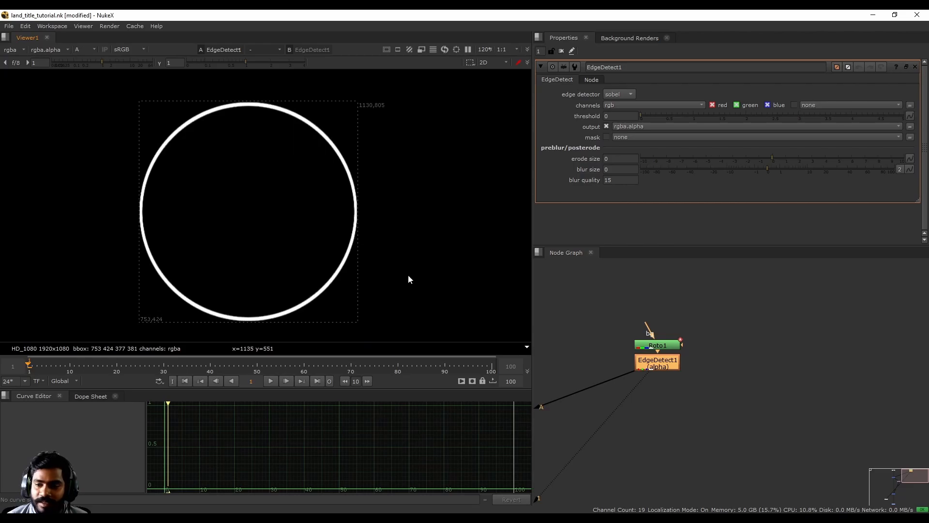
Set EdgeDetect1's channels to rgba and its edge detector to simple
click(661, 364)
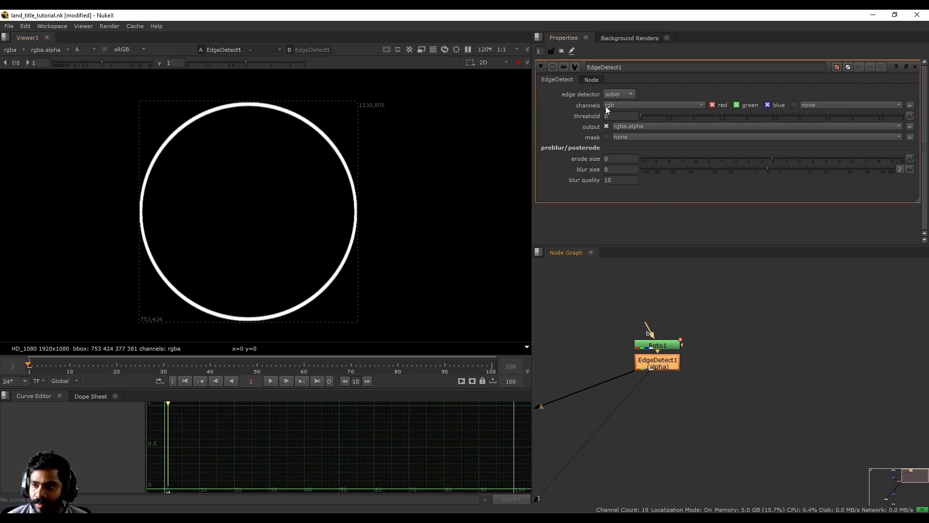
click(622, 105)
click(688, 86)
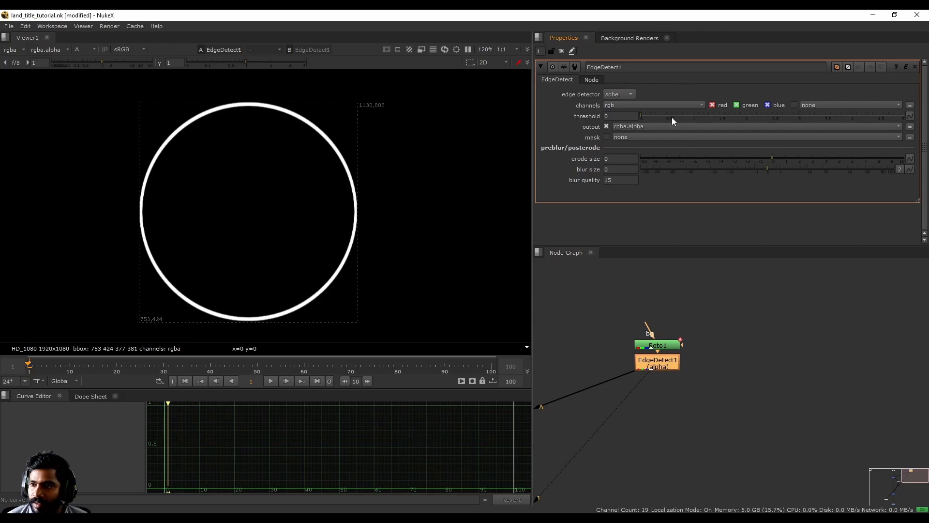
click(630, 102)
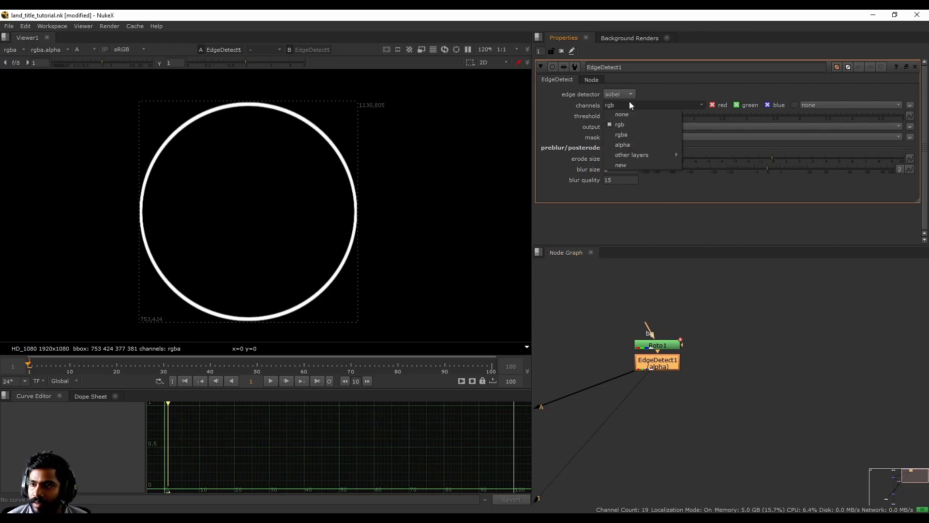
click(630, 136)
key(a)
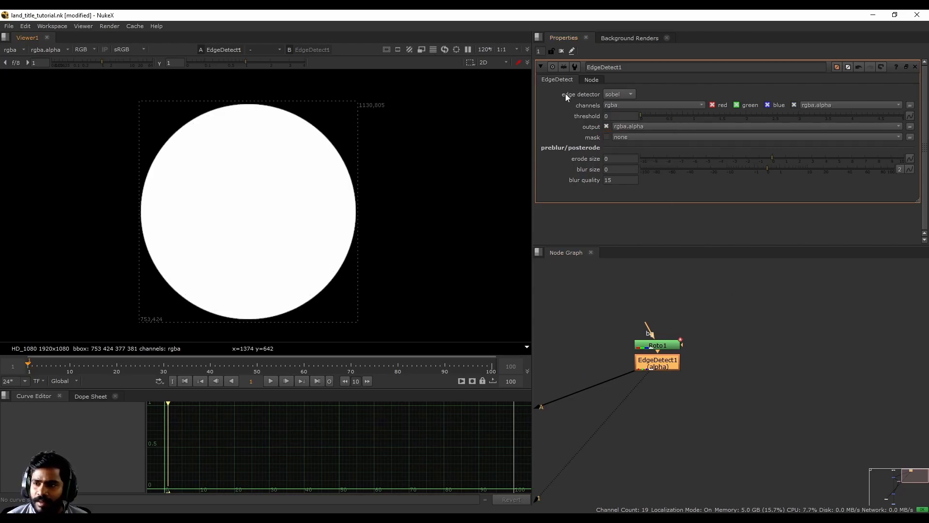
click(621, 94)
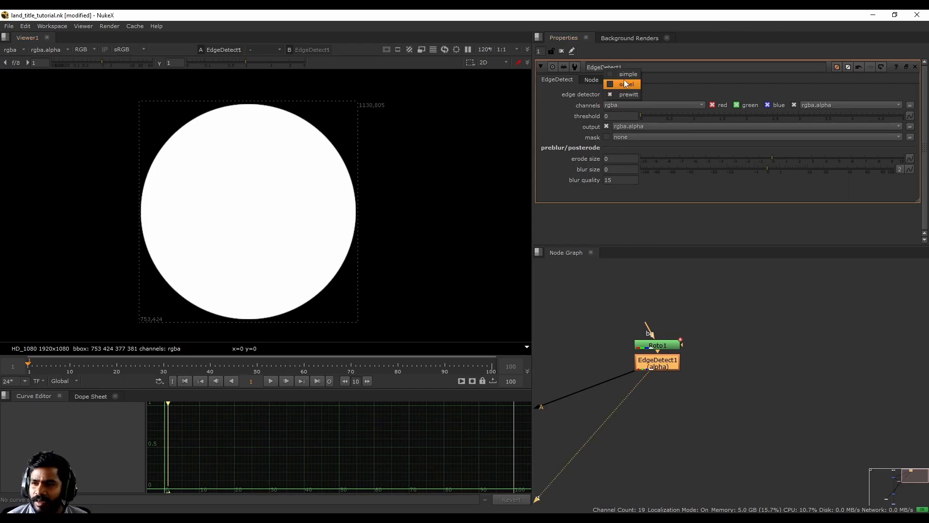
Check EdgeDetect1's RGB output against its alpha with the simple detector in use
key(a)
key(a)
key(a)
key(a)
key(a)
key(a)
key(a)
key(a)
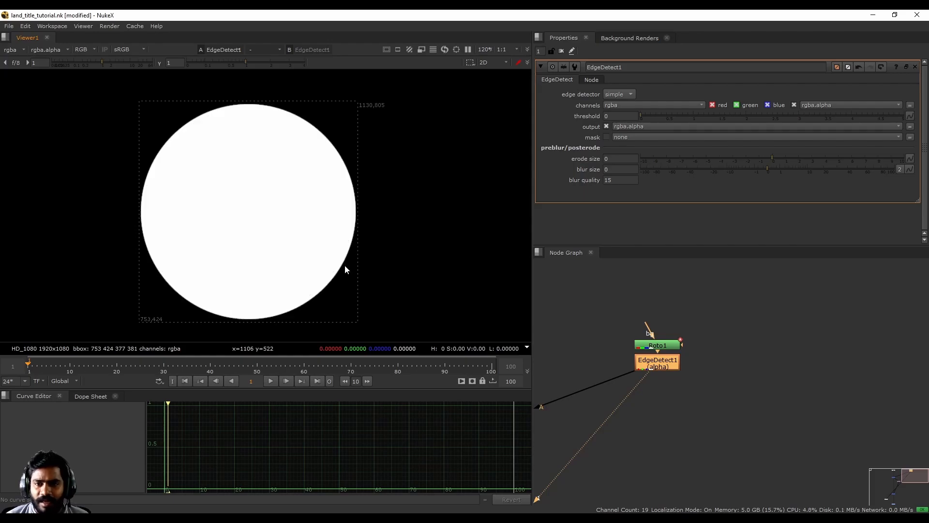
Add a Shuffle node directly below EdgeDetect1
middle_drag(705, 368, 696, 330)
key(Tab)
text(shu)
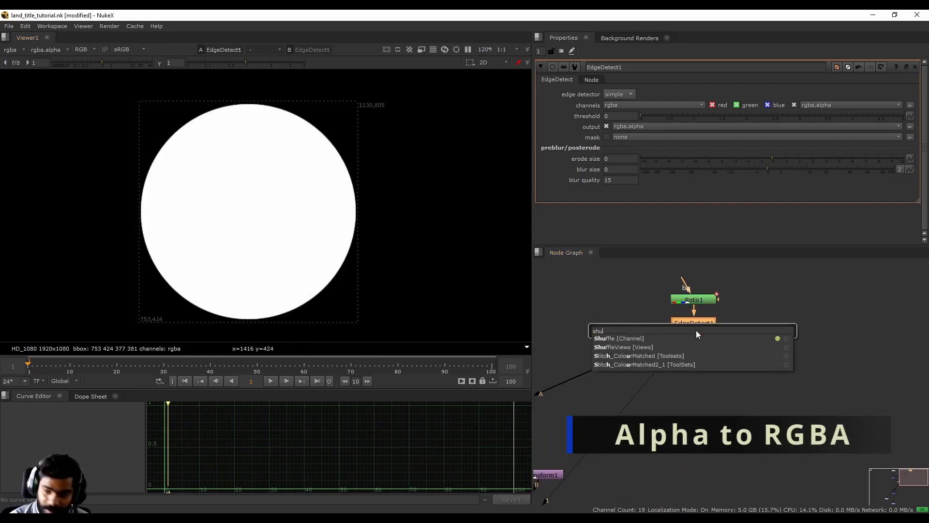
click(611, 338)
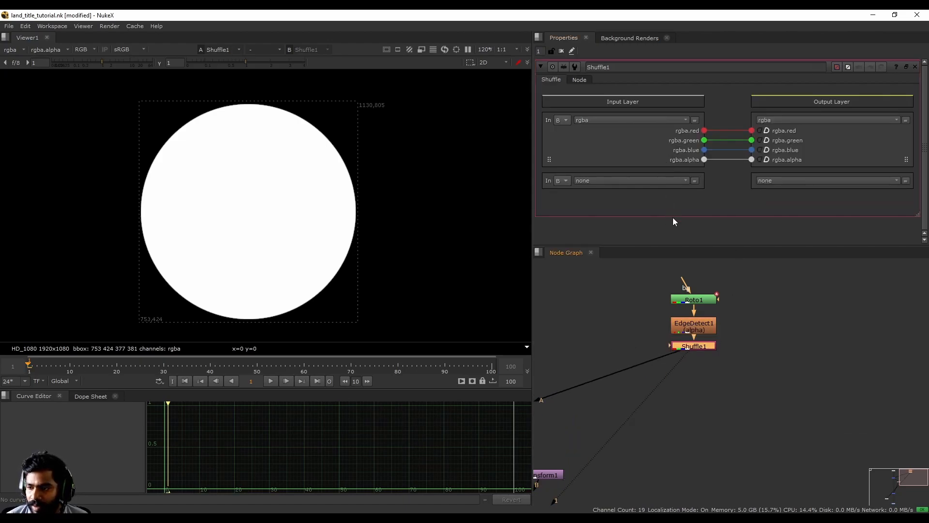
View EdgeDetect1 again and examine how its alpha differs from its colour channels
click(683, 331)
key(1)
key(a)
key(a)
key(a)
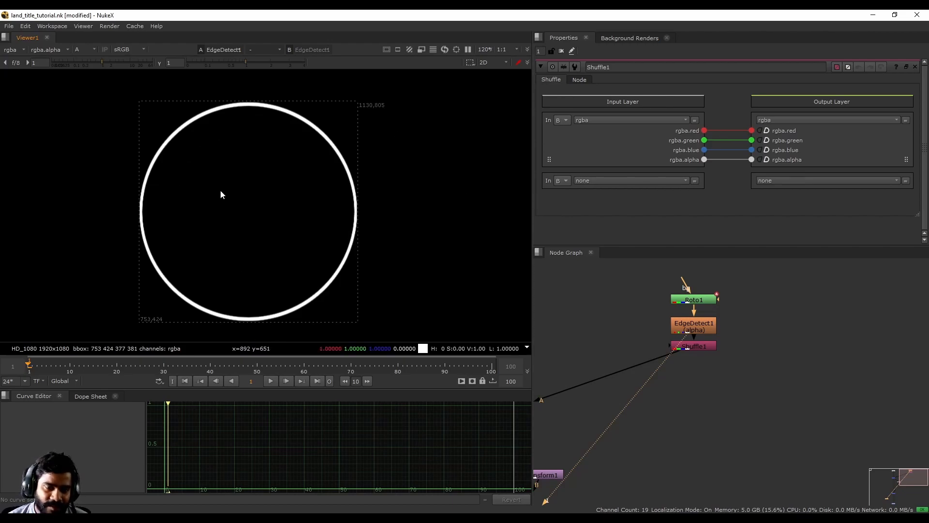
key(a)
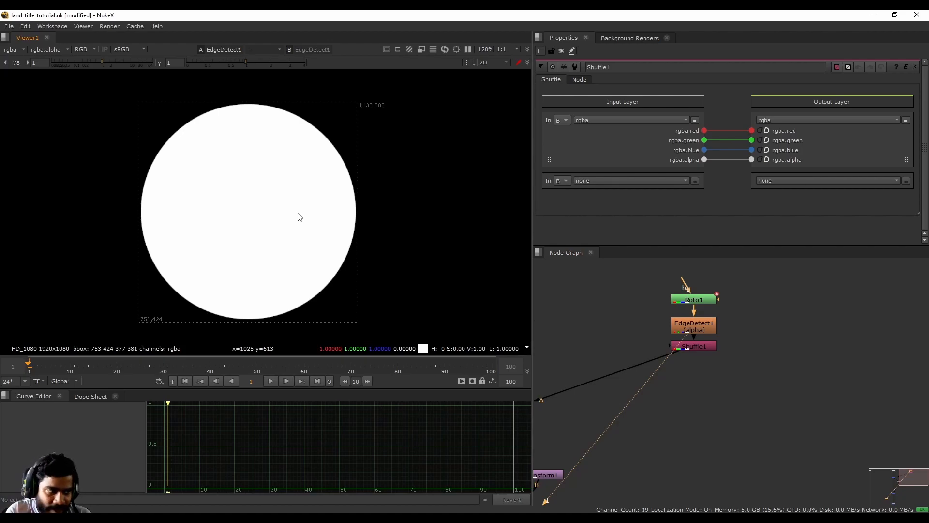
key(a)
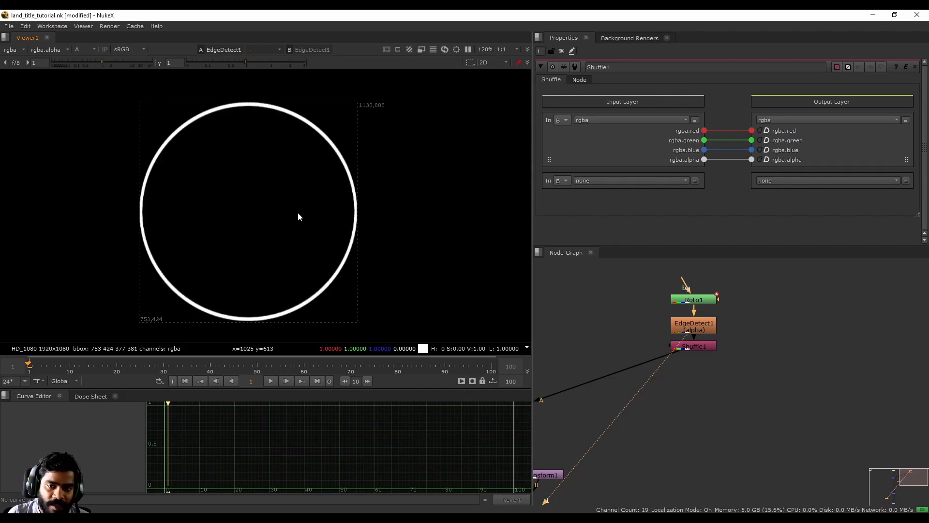
key(a)
key(a)
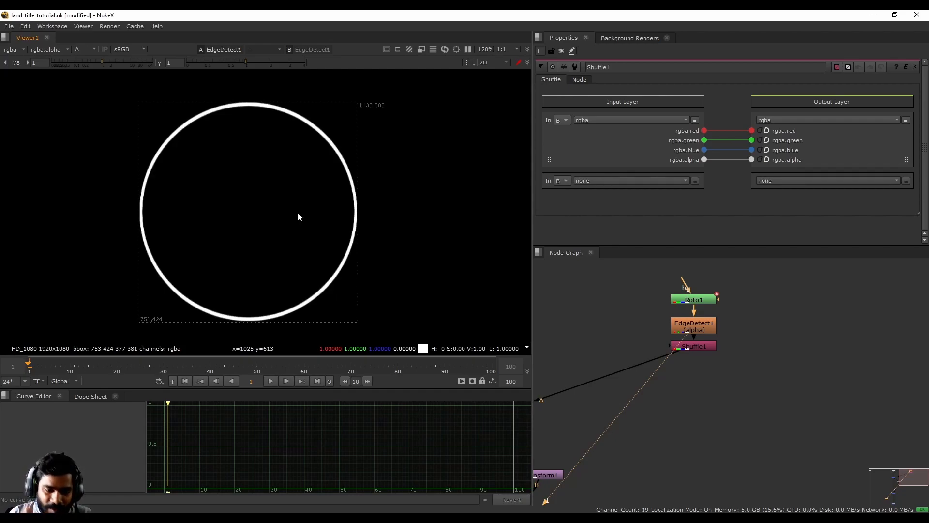
Route Shuffle1's input alpha into the red, green and blue outputs while viewing it, and close its properties
click(693, 348)
key(1)
key(a)
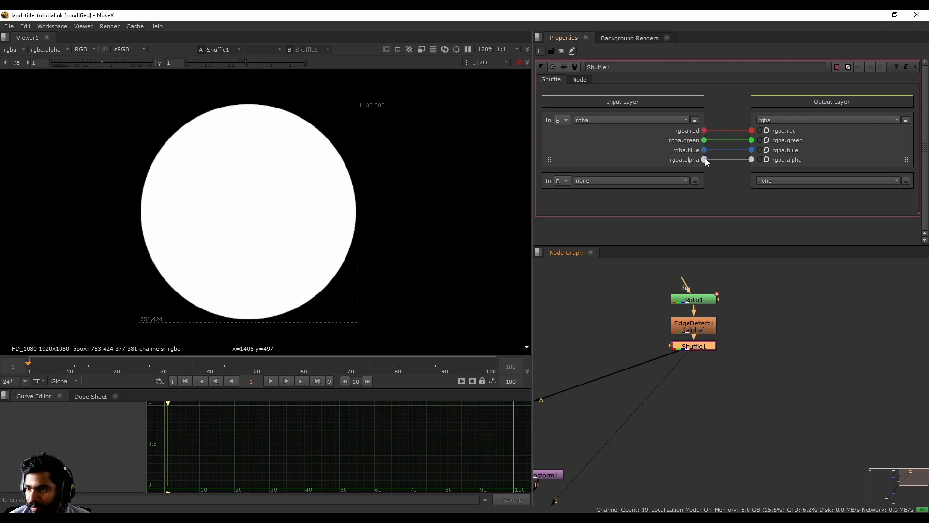
drag(704, 160, 752, 140)
drag(705, 160, 752, 131)
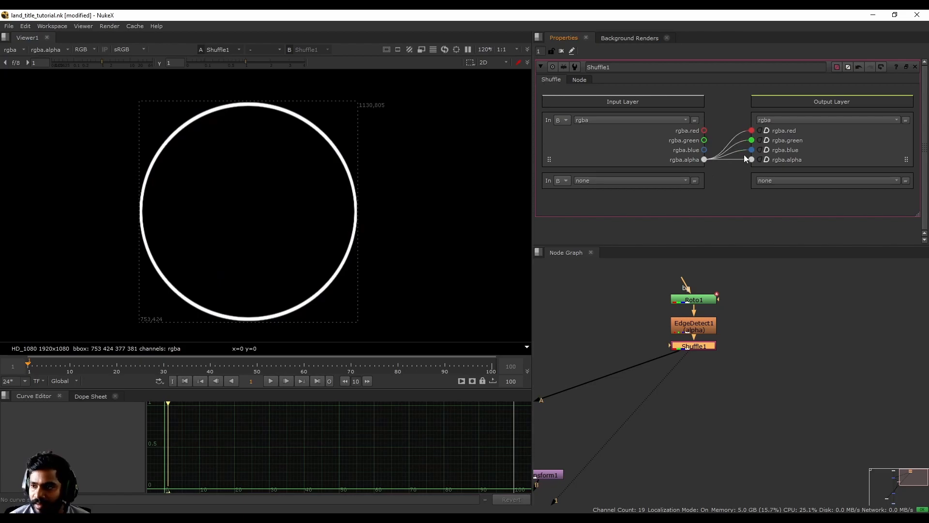
click(765, 347)
middle_drag(766, 354, 704, 364)
key(ctrl+shift+a)
click(637, 355)
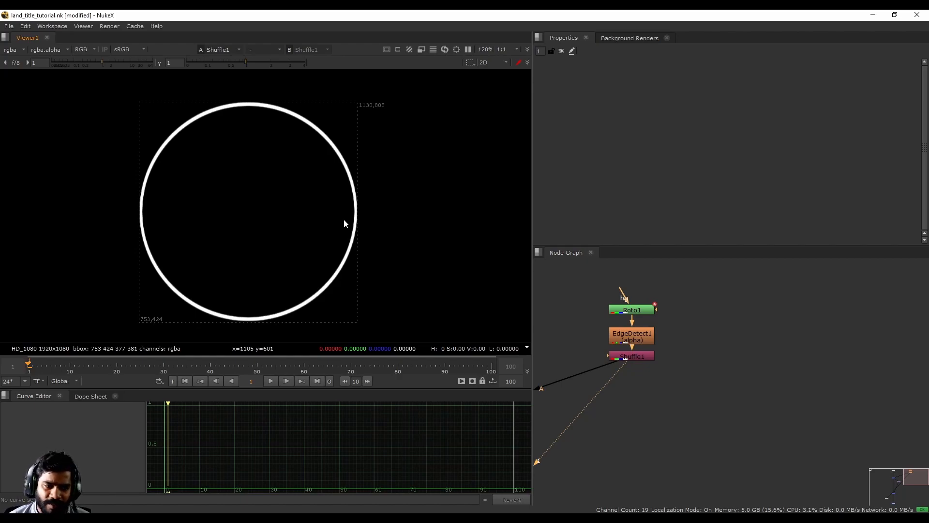
View the Grade1 output to check the circle outline in the rocky relief
scroll(733, 390, down, 4)
middle_drag(688, 406, 712, 344)
scroll(628, 354, up, 3)
middle_drag(615, 416, 660, 296)
middle_drag(670, 450, 674, 320)
click(624, 391)
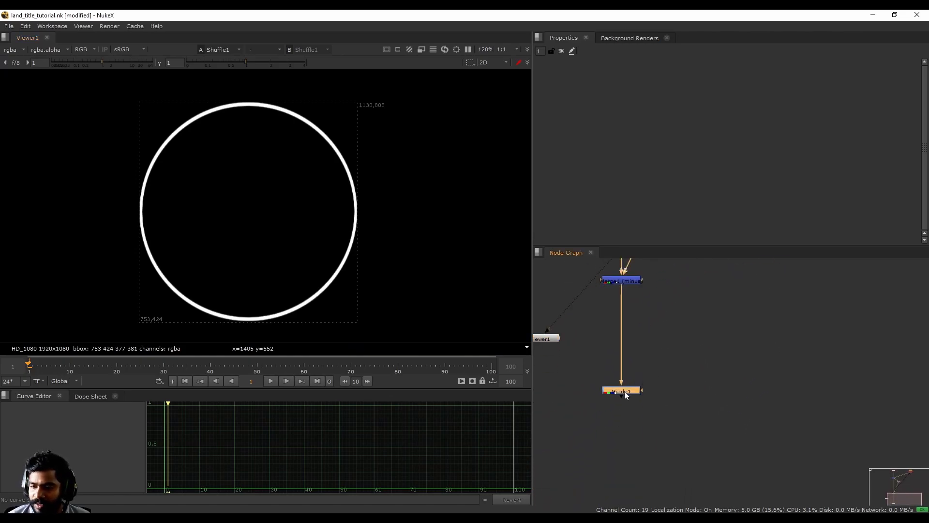
key(1)
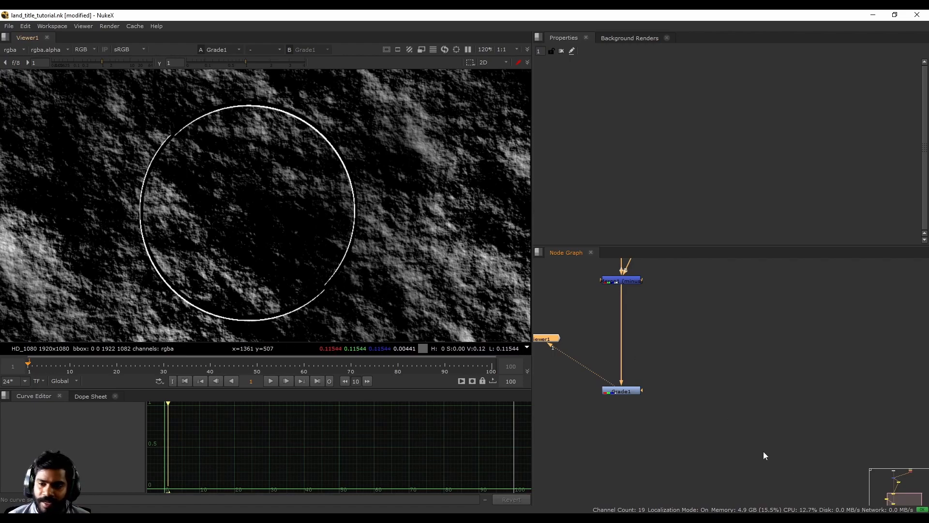
View Merge2 to examine the circle outline over the noise
scroll(774, 436, down, 4)
middle_drag(726, 349, 620, 408)
scroll(607, 346, up, 4)
click(571, 310)
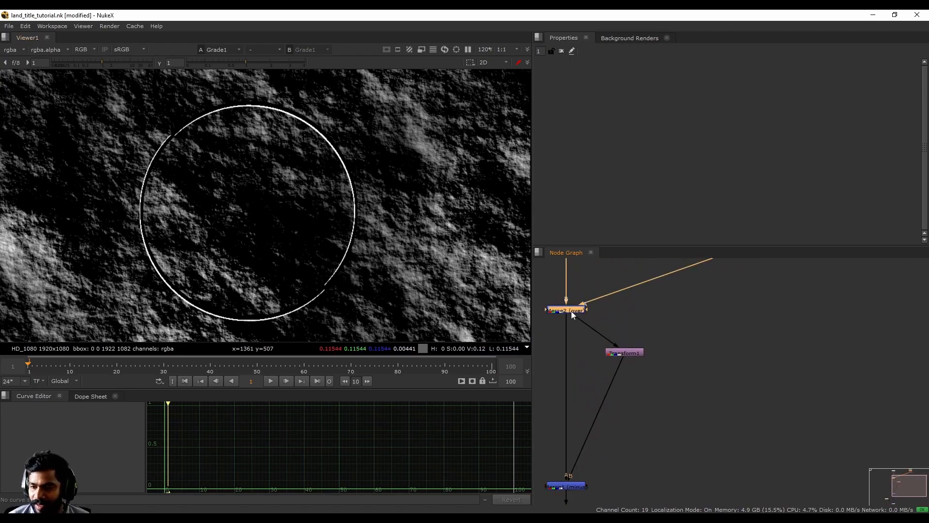
key(1)
click(571, 311)
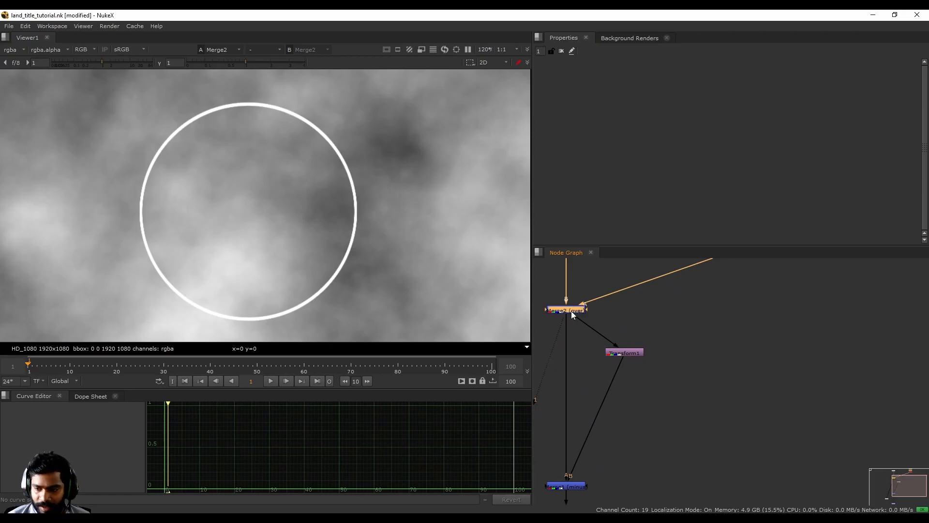
Return the viewer to Grade1 and show the whole node tree
middle_drag(664, 442, 709, 297)
click(612, 454)
key(1)
scroll(613, 452, down, 4)
middle_drag(640, 402, 619, 435)
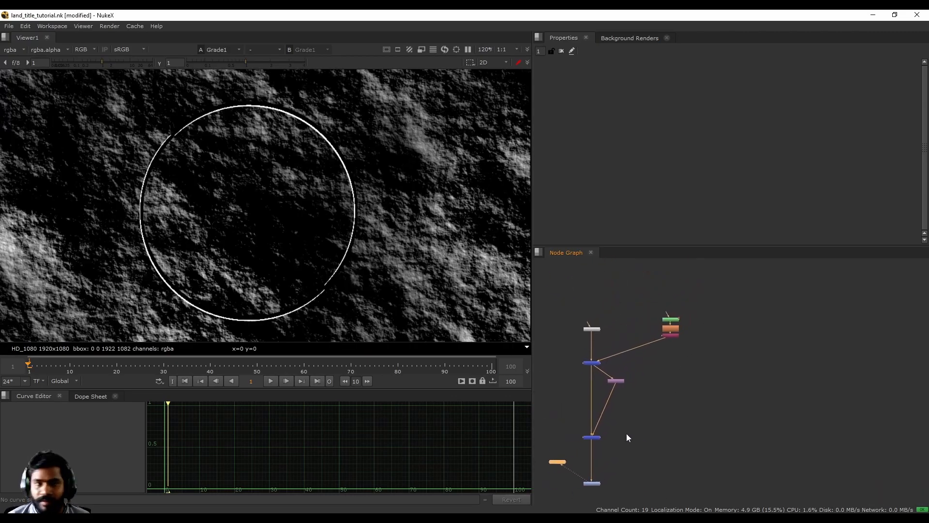
Widen the viewer pane and split it into two side-by-side panes
drag(532, 174, 608, 172)
key(f)
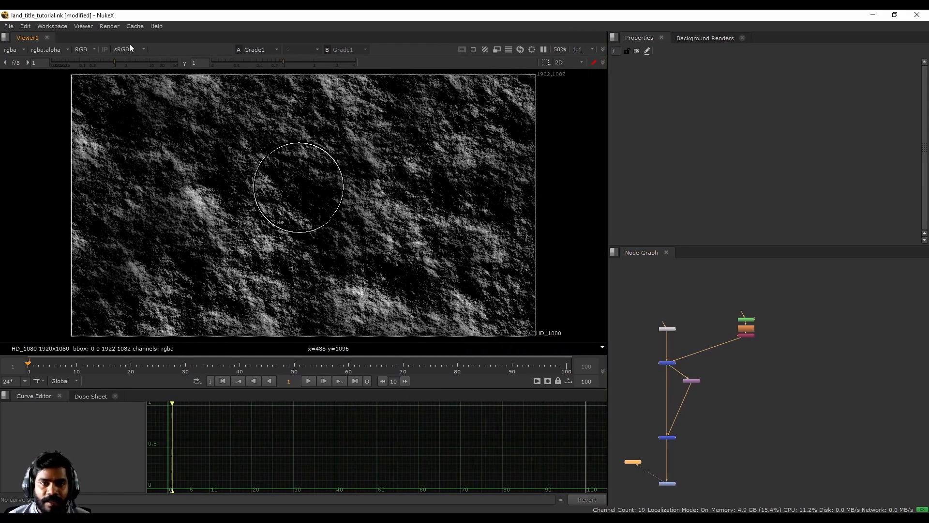
click(6, 36)
click(30, 54)
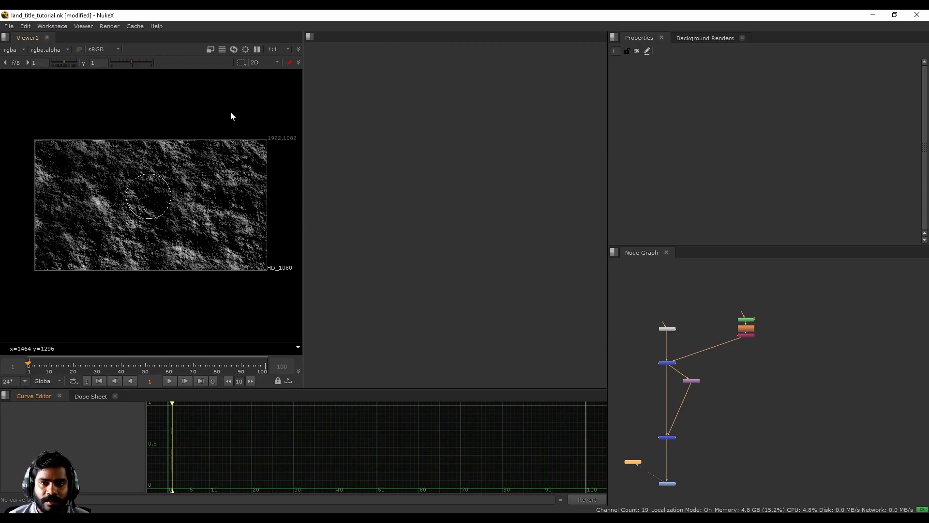
Try placing Viewer1 in the empty pane, and move it back to its original pane
click(325, 40)
mouse_move(380, 128)
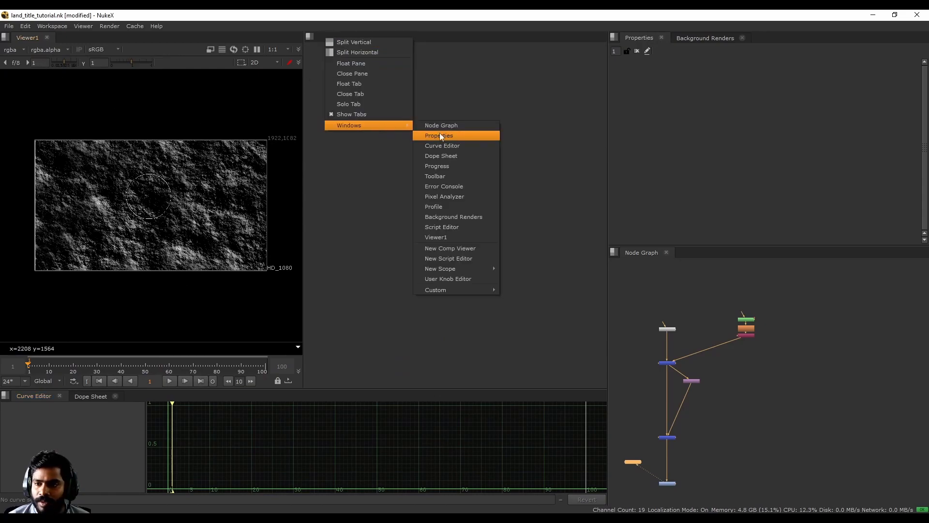
click(462, 237)
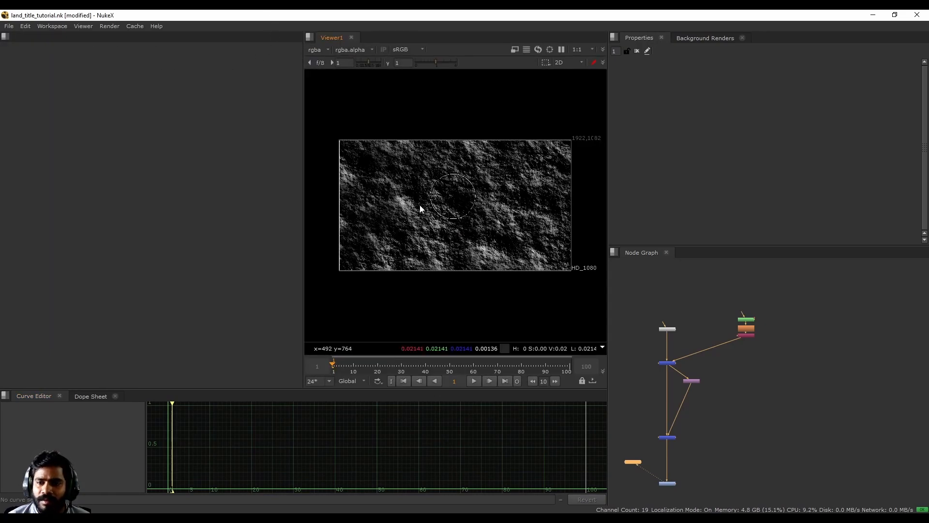
drag(355, 44, 127, 138)
Move the Viewer1 node below Grade1 in the node graph
middle_drag(704, 396, 744, 262)
scroll(665, 367, up, 4)
click(688, 348)
middle_drag(688, 348, 624, 402)
drag(633, 338, 630, 460)
Create a new comp viewer, place it in the empty pane beside Viewer1, and enlarge the image in both
right_click(335, 41)
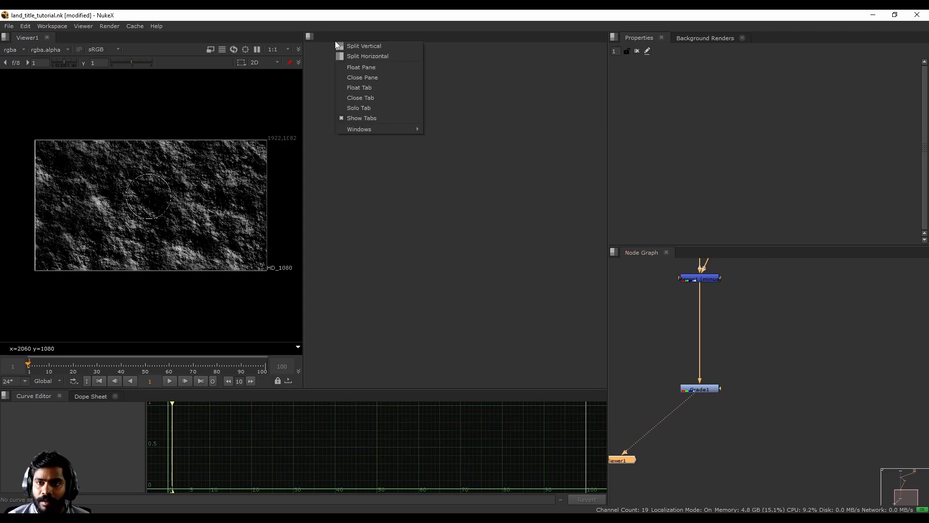
mouse_move(376, 130)
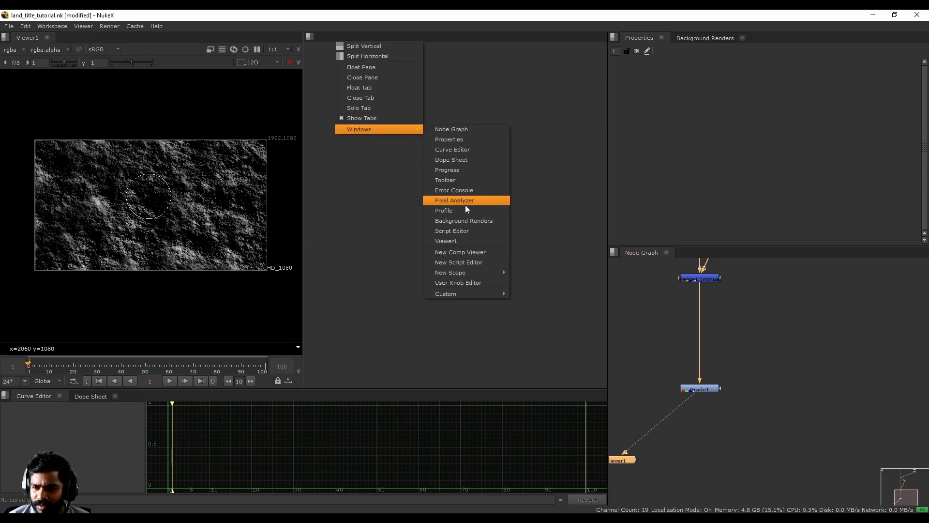
click(479, 252)
drag(79, 39, 405, 97)
middle_drag(794, 378, 786, 446)
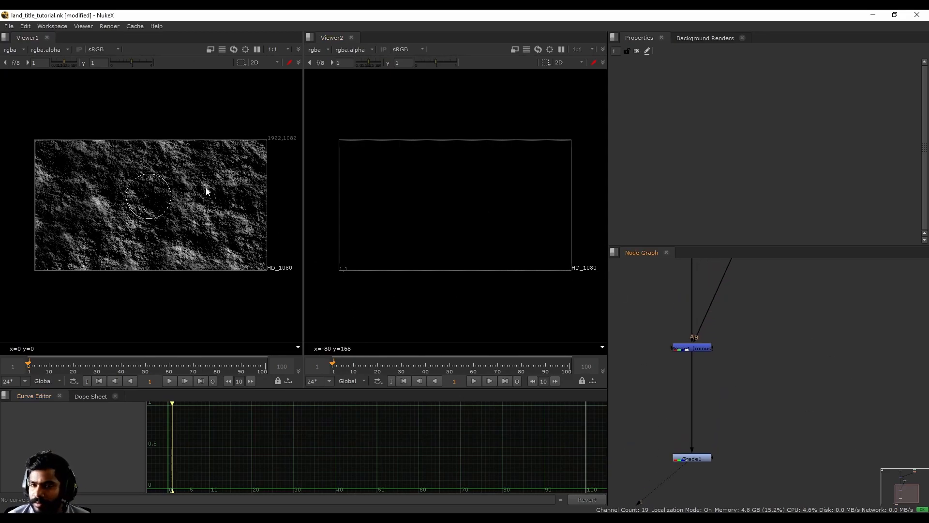
scroll(151, 218, up, 3)
scroll(151, 217, down, 2)
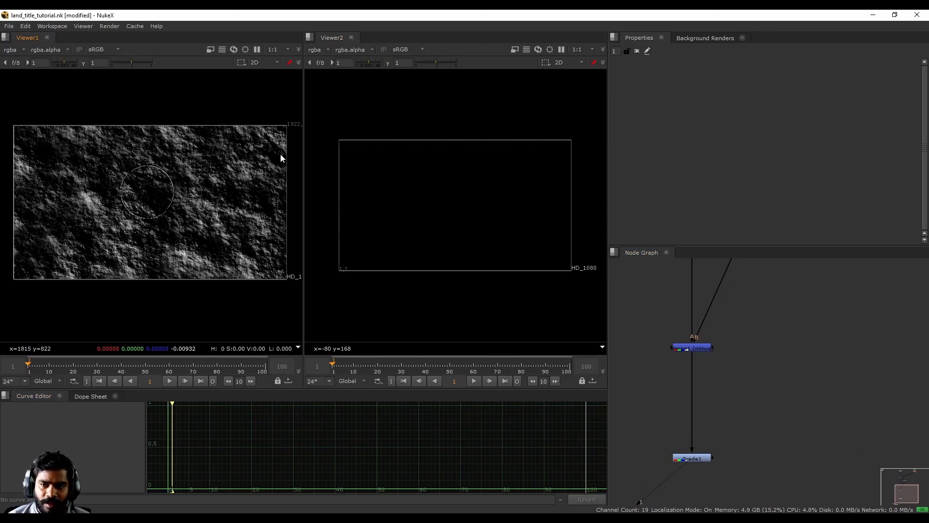
mouse_move(302, 162)
mouse_down()
mouse_move(311, 156)
mouse_move(301, 155)
mouse_up()
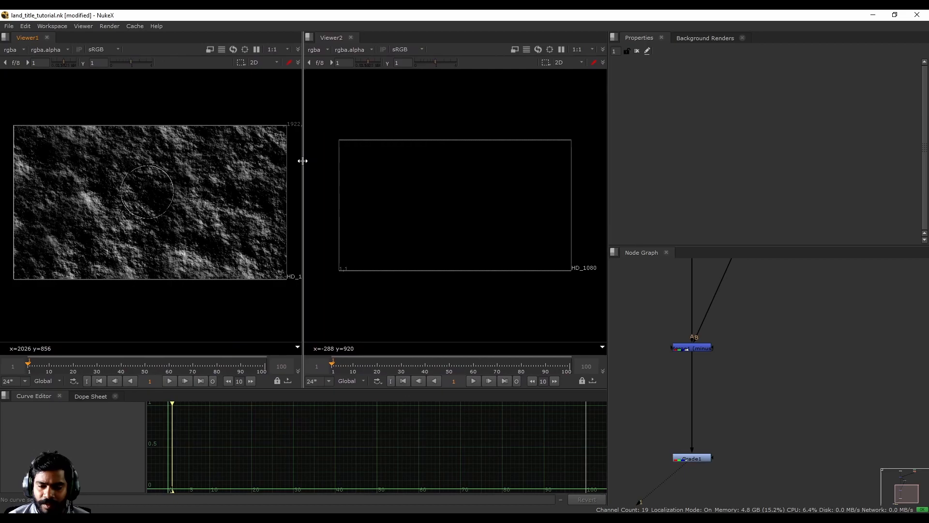
scroll(208, 199, up, 1)
scroll(428, 207, up, 2)
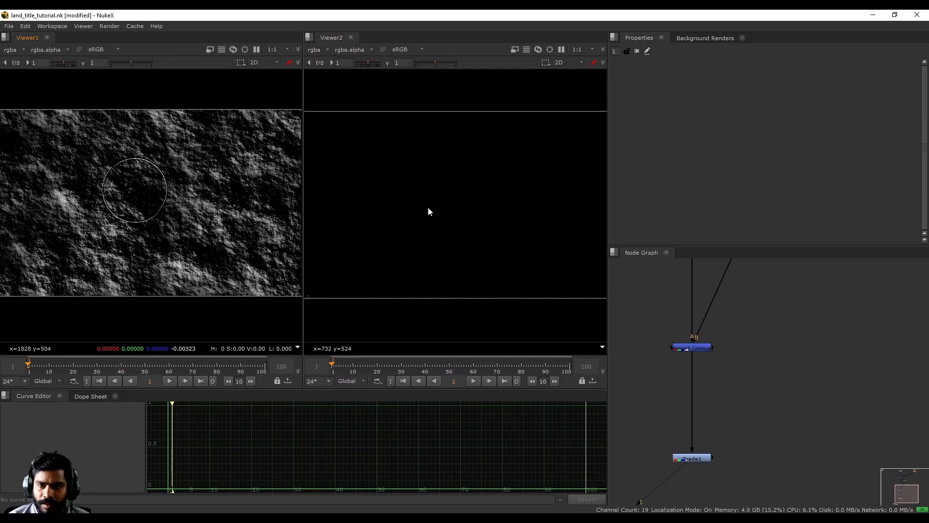
View Merge2 and the minus Merge node in turn through the new viewer
scroll(718, 400, down, 4)
middle_drag(726, 367, 739, 512)
scroll(724, 377, up, 3)
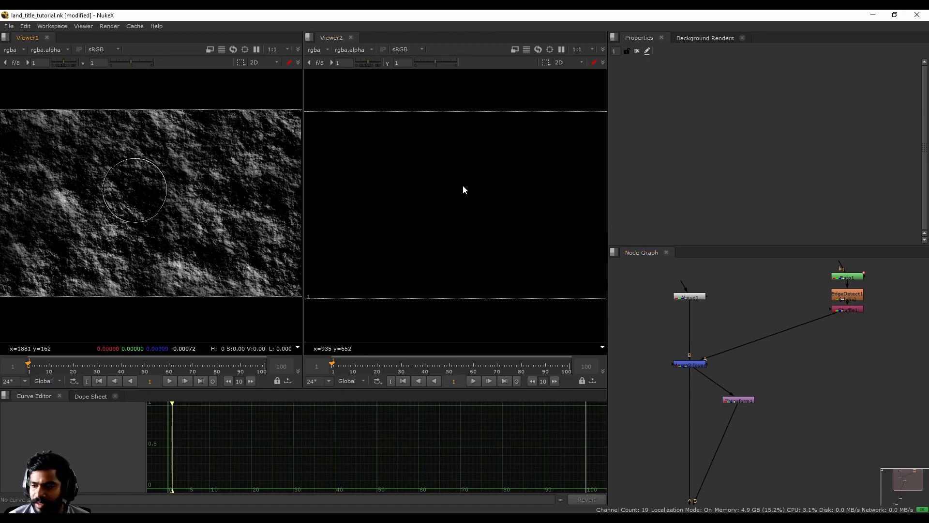
middle_drag(805, 336, 811, 294)
click(703, 323)
key(1)
middle_drag(730, 427, 734, 358)
click(705, 406)
key(1)
Show Shuffle1's output in Viewer2 while keeping Grade1 in Viewer1
middle_drag(737, 451, 708, 509)
middle_drag(836, 261, 787, 359)
scroll(785, 360, up, 3)
click(766, 369)
key(1)
Compare the circle outline up close in Viewer2 with the embossed circle in Viewer1
scroll(466, 172, up, 1)
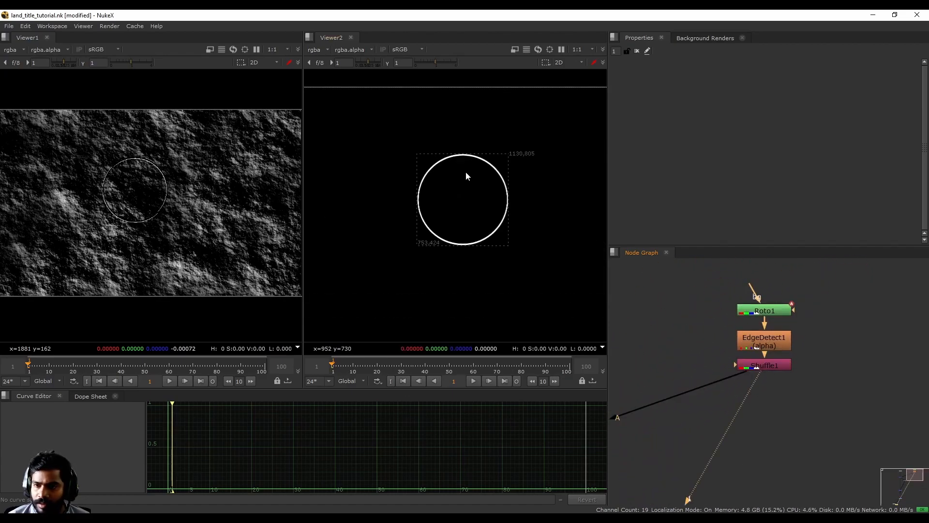
scroll(466, 176, up, 2)
scroll(82, 205, up, 3)
scroll(192, 148, up, 3)
scroll(216, 165, down, 1)
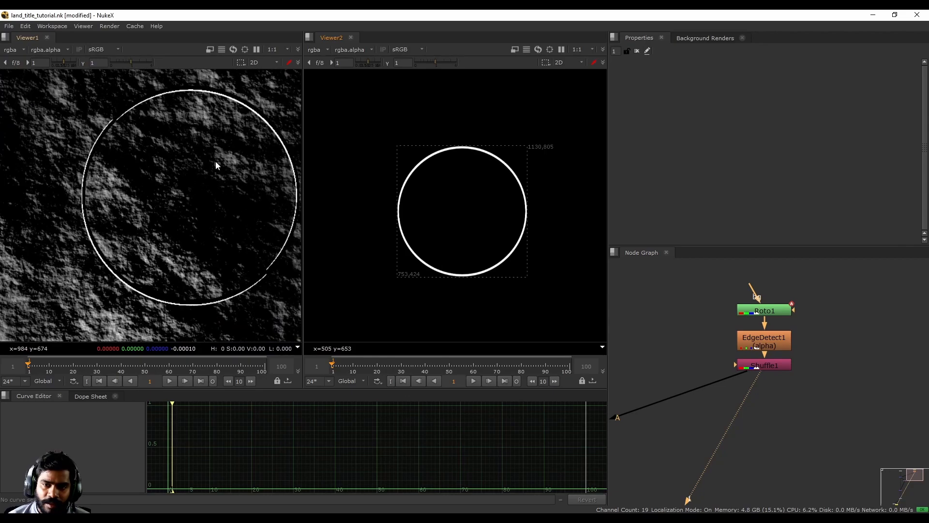
scroll(216, 165, down, 2)
scroll(146, 183, down, 1)
scroll(470, 175, up, 2)
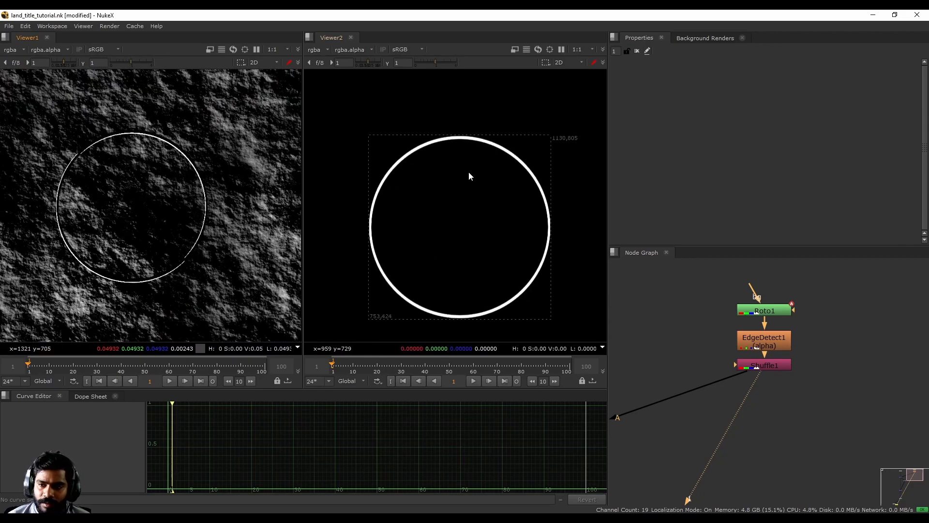
Add a Blur node after Shuffle1 and set its size to 29.5 to soften the circle outline
middle_drag(501, 290, 495, 261)
middle_drag(783, 341, 782, 364)
click(768, 388)
key(b)
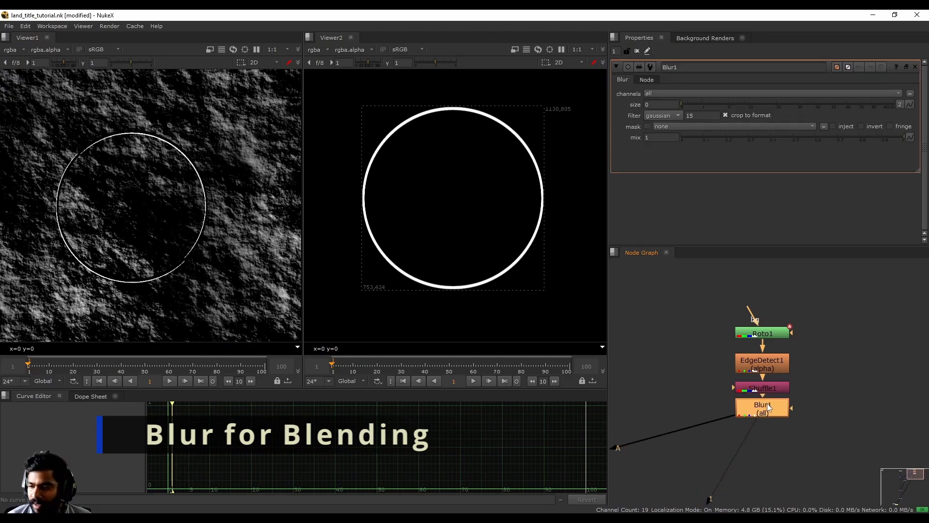
drag(688, 103, 797, 110)
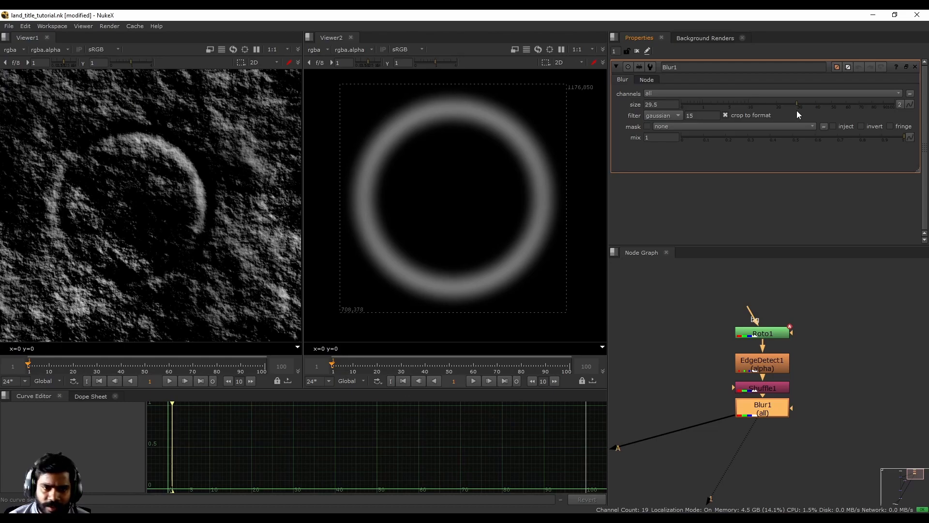
Inspect the blurred ring's relief up close and in full in Viewer1
scroll(160, 136, up, 2)
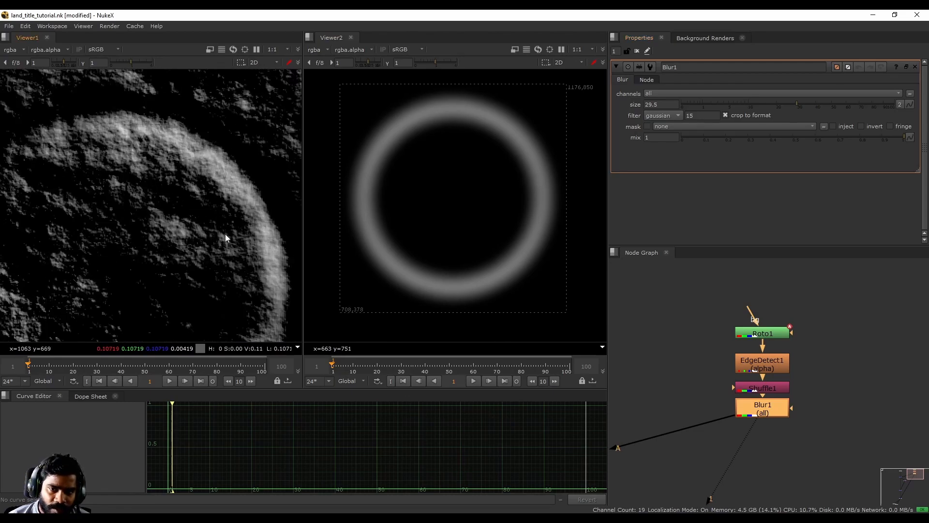
key(f)
scroll(132, 200, up, 5)
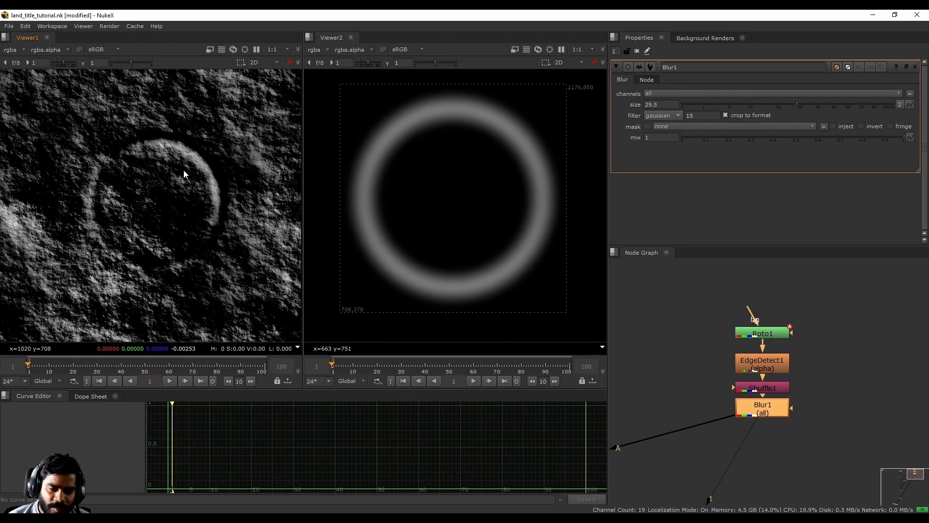
scroll(712, 385, down, 4)
scroll(717, 306, up, 4)
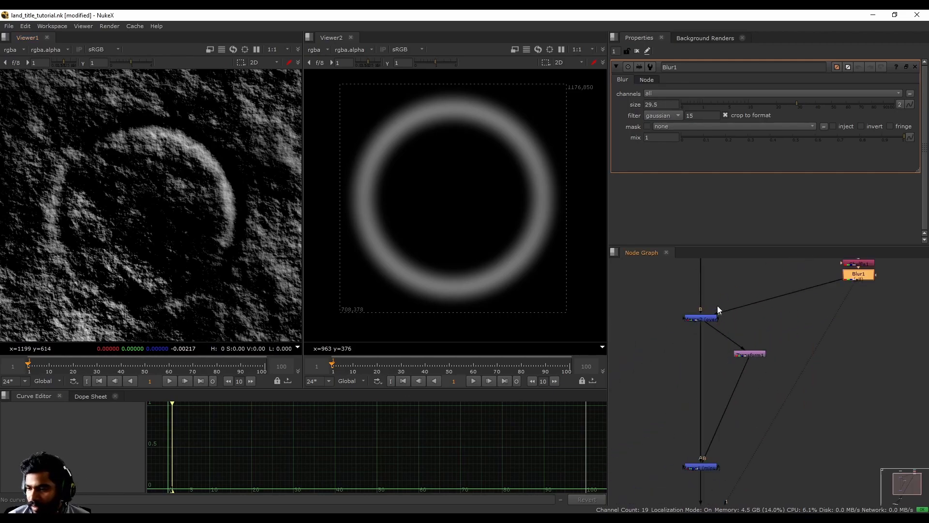
Show Merge2's output in Viewer2 and compare its soft ring with the embossed ring in Viewer1
click(693, 324)
key(1)
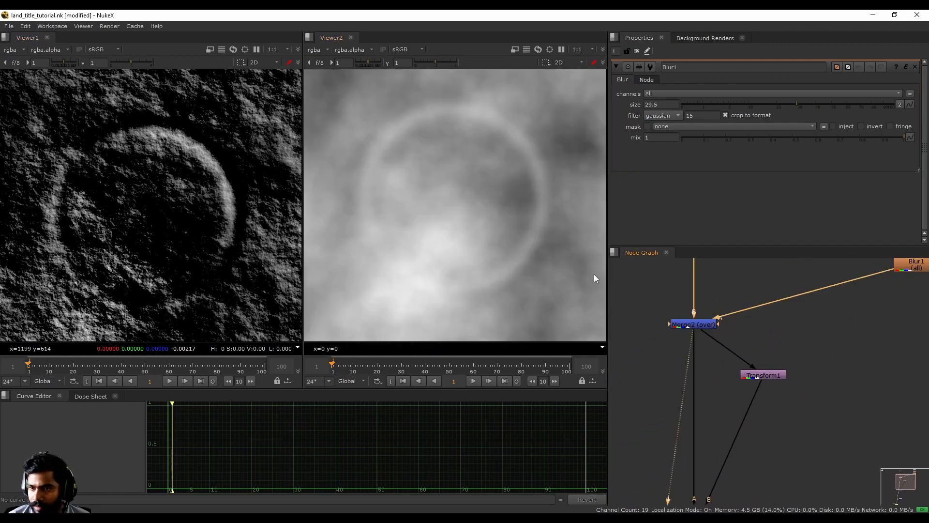
scroll(445, 149, up, 3)
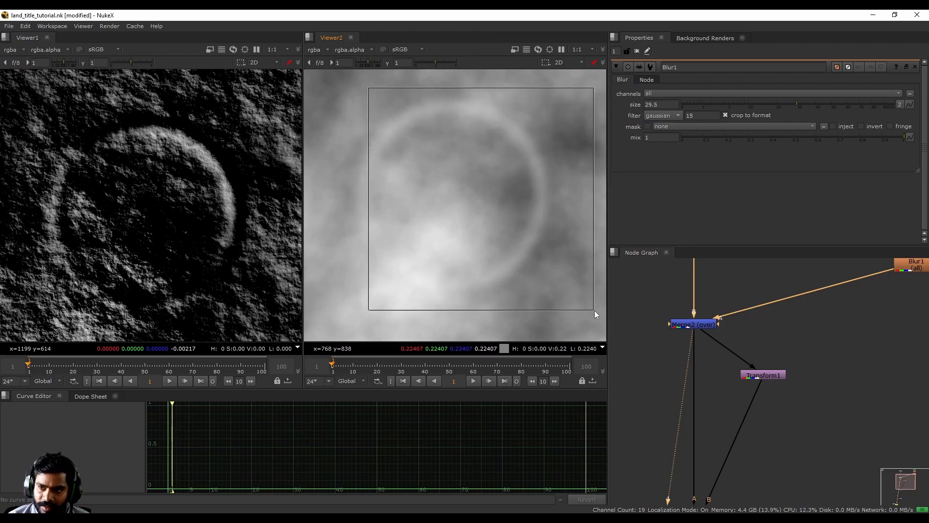
scroll(151, 115, up, 3)
scroll(156, 117, down, 6)
scroll(148, 142, up, 2)
drag(70, 102, 197, 224)
scroll(167, 180, down, 3)
scroll(167, 180, up, 4)
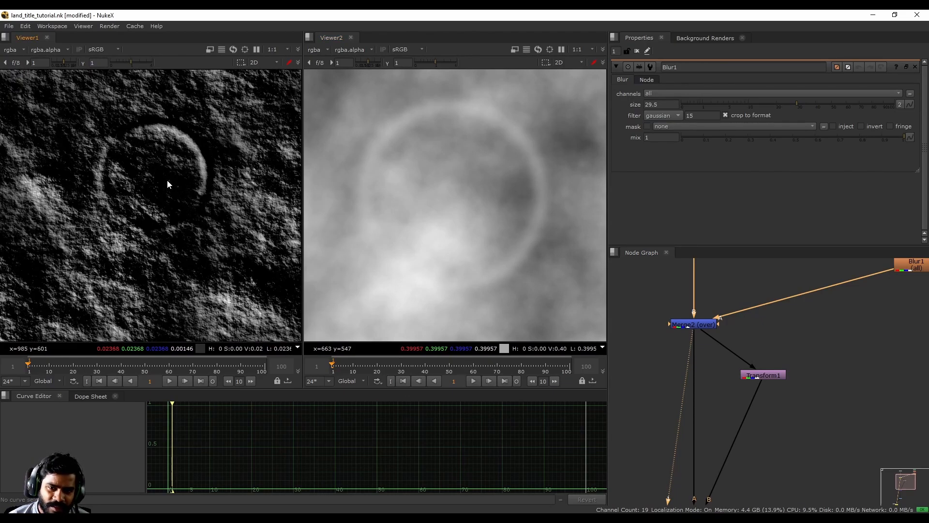
middle_drag(168, 165, 177, 179)
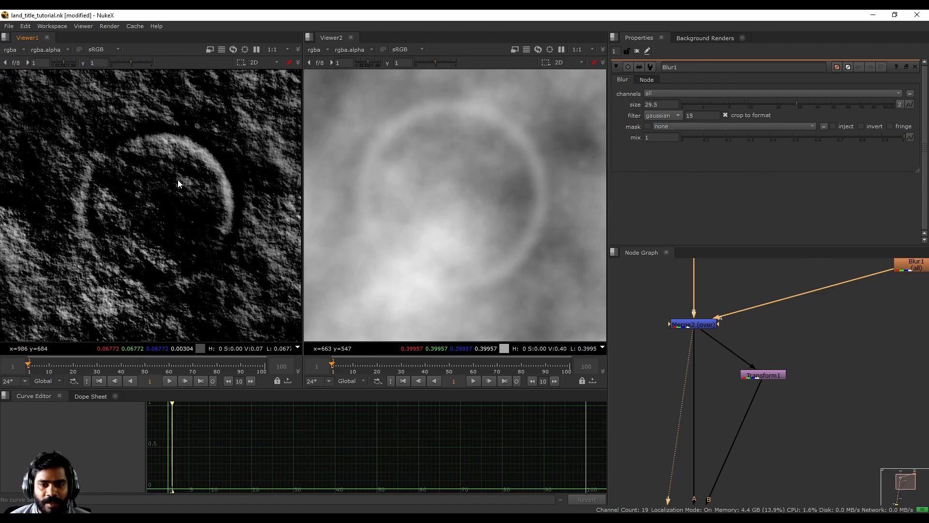
Show Noise1's output in Viewer2 to see the plain noise without the ring
scroll(739, 336, down, 1)
middle_drag(748, 446, 733, 369)
scroll(733, 369, down, 2)
scroll(714, 417, up, 4)
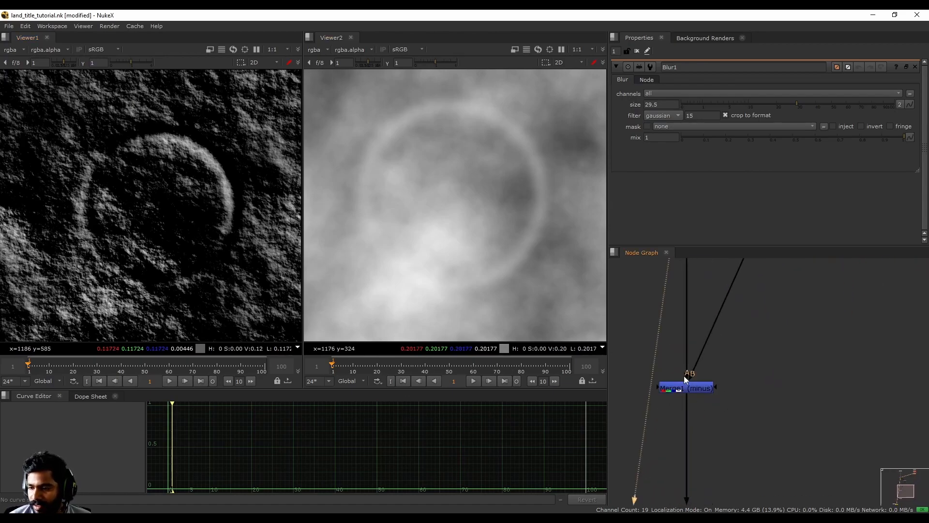
middle_drag(711, 432, 726, 395)
middle_drag(202, 215, 196, 191)
scroll(413, 243, down, 3)
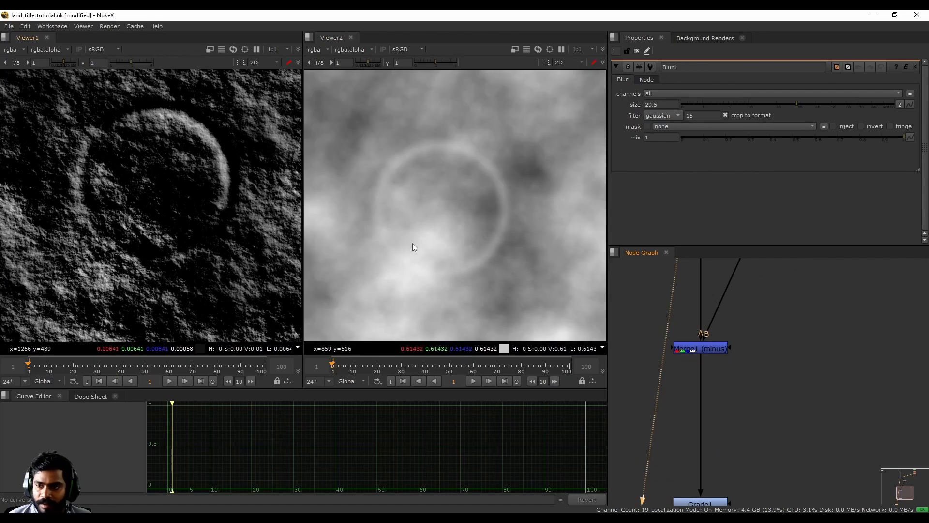
scroll(756, 335, down, 4)
middle_drag(758, 334, 704, 484)
scroll(673, 343, up, 4)
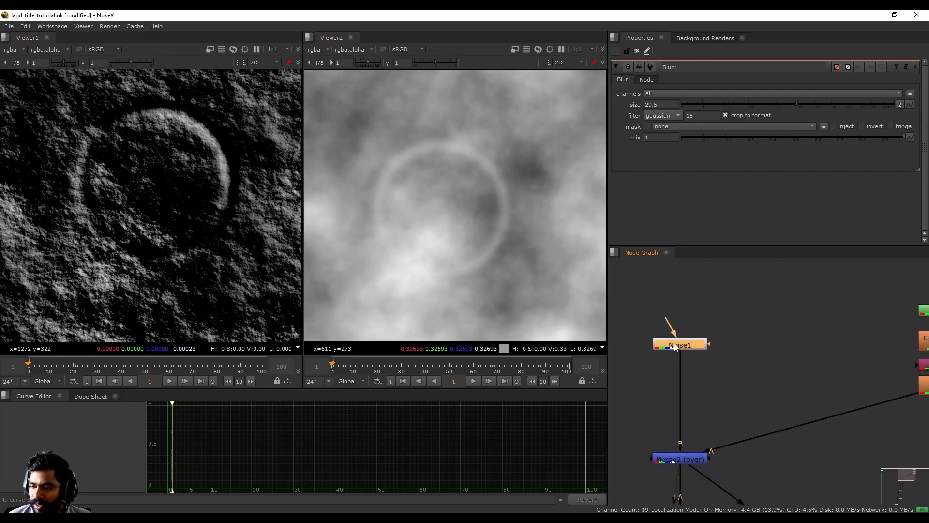
key(1)
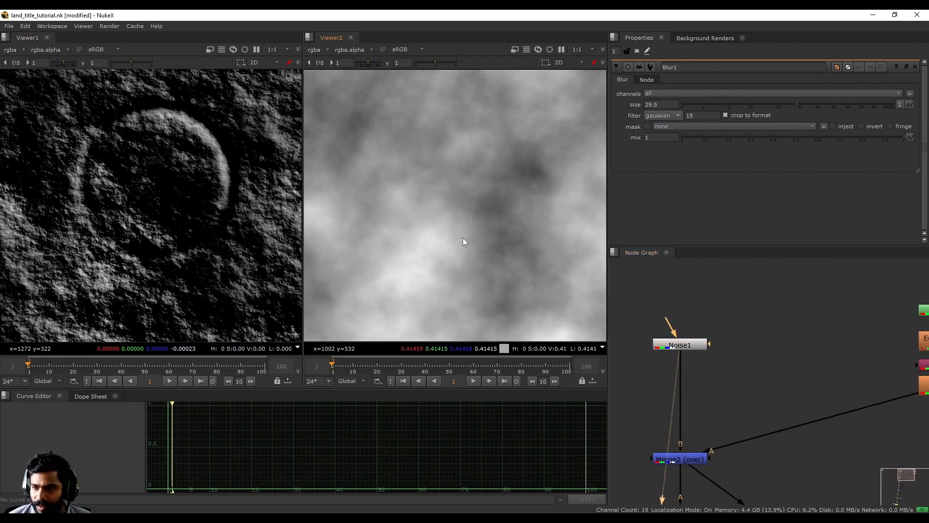
Disable Merge2 and show Transform1's output in Viewer2
middle_drag(732, 477, 743, 297)
middle_drag(793, 327, 791, 371)
click(709, 308)
key(d)
click(798, 325)
key(1)
Show the output of the minus Merge1 node in Viewer2 and inspect the dark relief
middle_drag(763, 474, 761, 394)
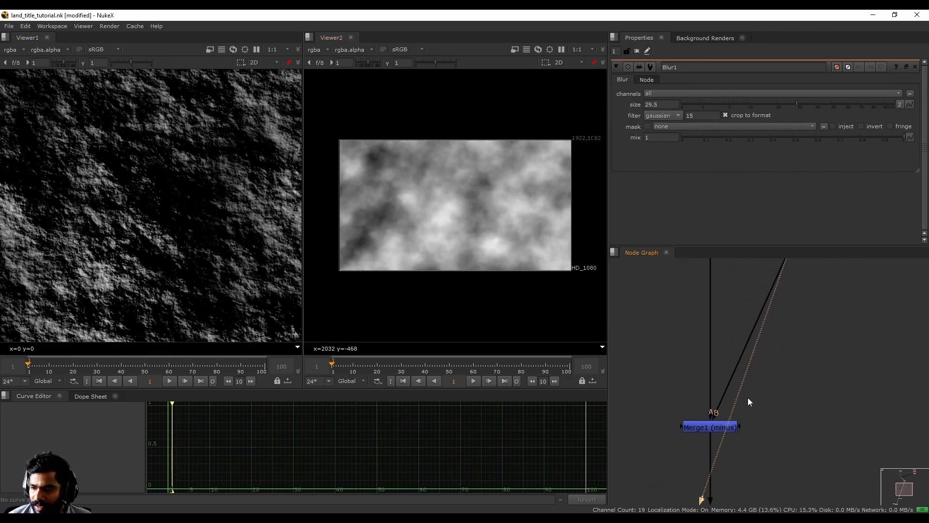
drag(655, 397, 821, 468)
key(1)
scroll(548, 260, up, 2)
scroll(435, 196, up, 3)
scroll(493, 231, down, 3)
Show Grade1's output in Viewer2 to check the brightened rock relief
middle_drag(714, 459, 731, 351)
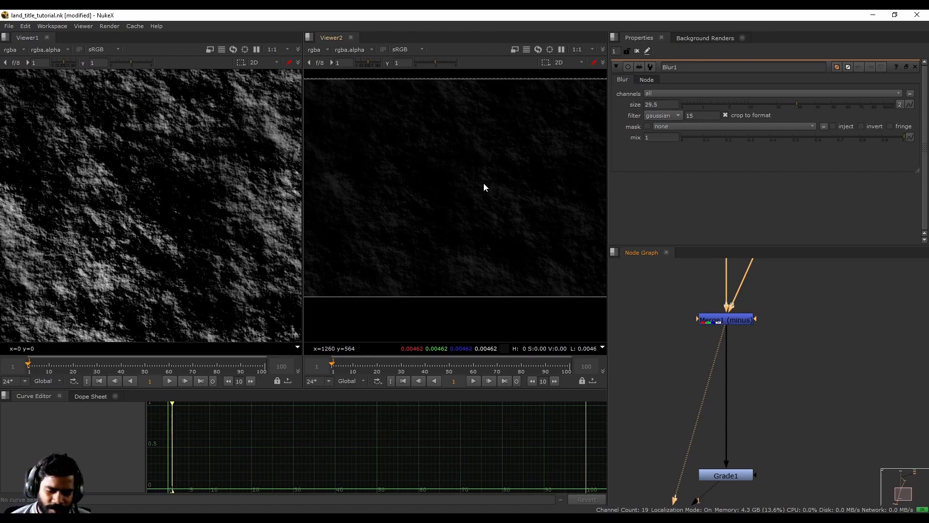
drag(667, 432, 853, 505)
key(1)
scroll(443, 185, down, 2)
scroll(442, 178, up, 1)
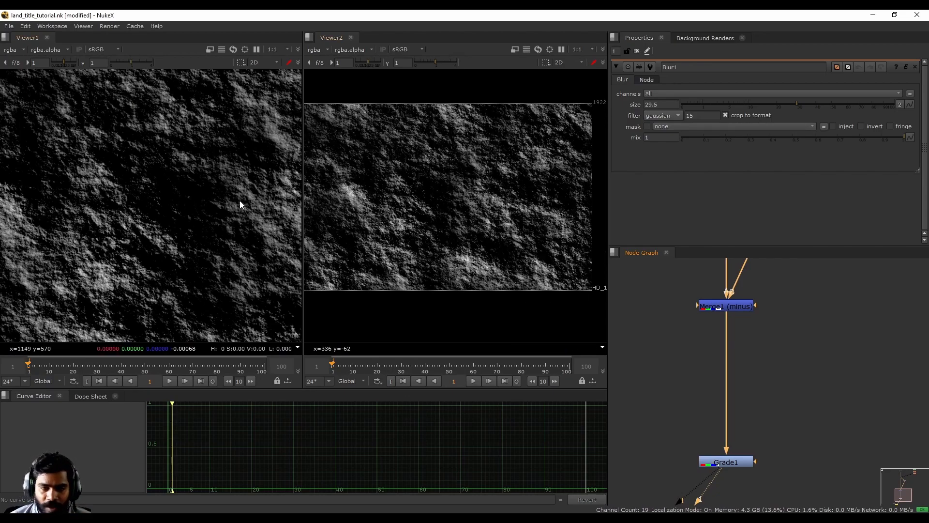
View Roto1 and EdgeDetect1 in turn through Viewer2, enlarging the circle
scroll(769, 420, down, 5)
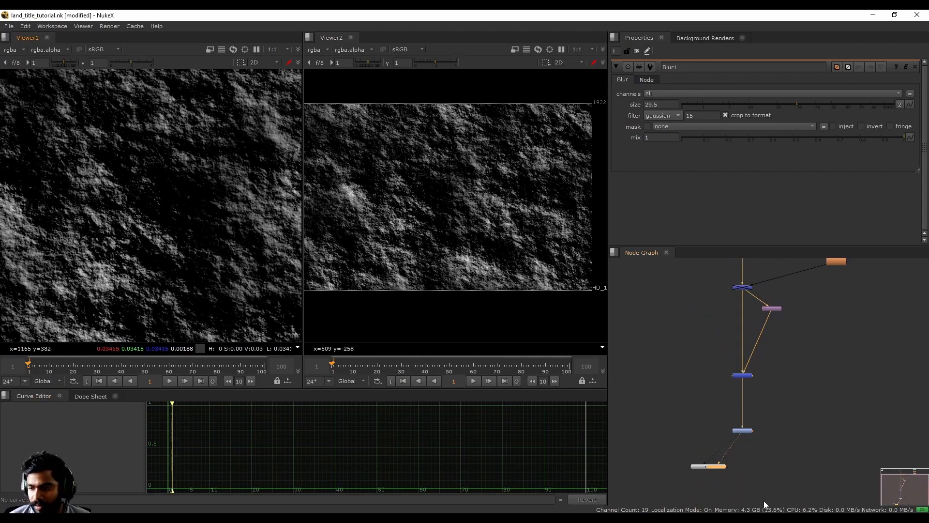
scroll(769, 421, down, 4)
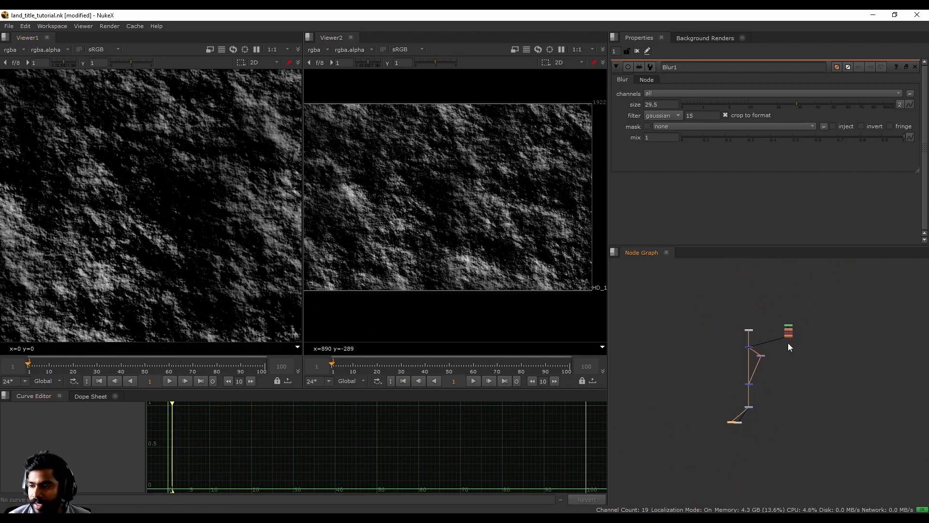
middle_drag(792, 337, 770, 364)
scroll(769, 364, up, 5)
scroll(732, 414, up, 3)
click(791, 375)
key(1)
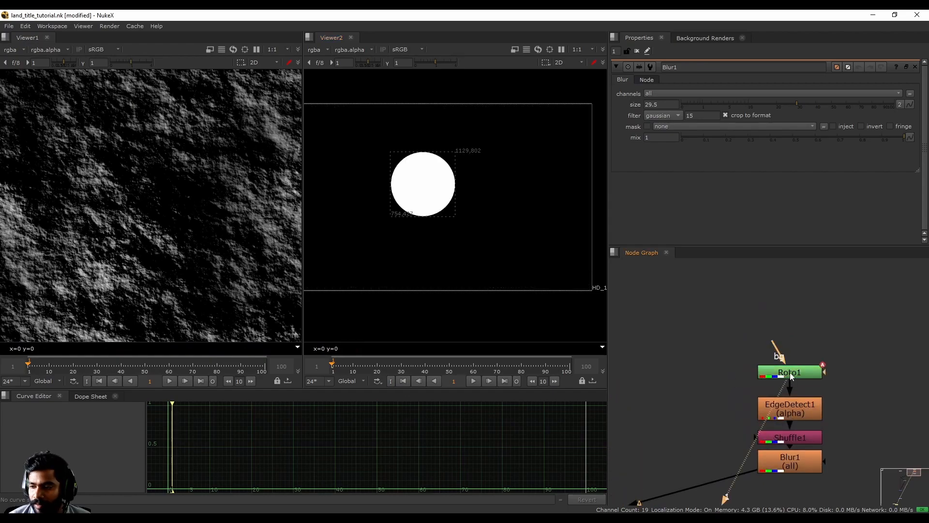
middle_drag(806, 461, 808, 420)
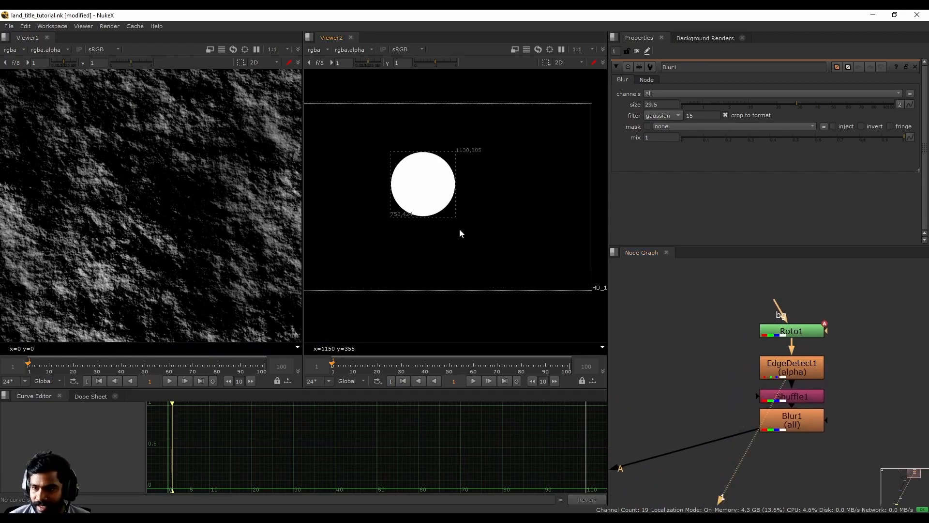
scroll(415, 188, up, 2)
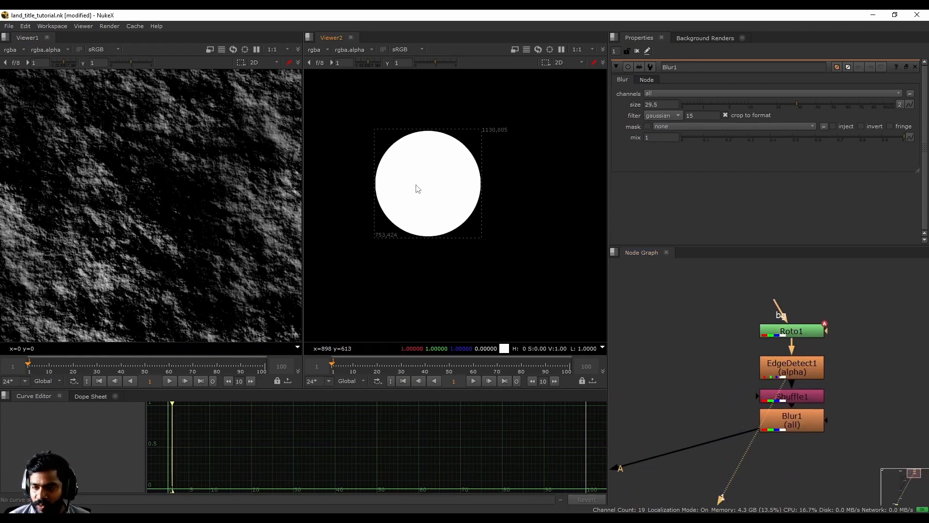
View Shuffle1 and Blur1 in turn through Viewer2 to compare the sharp and softened outlines
click(798, 402)
key(1)
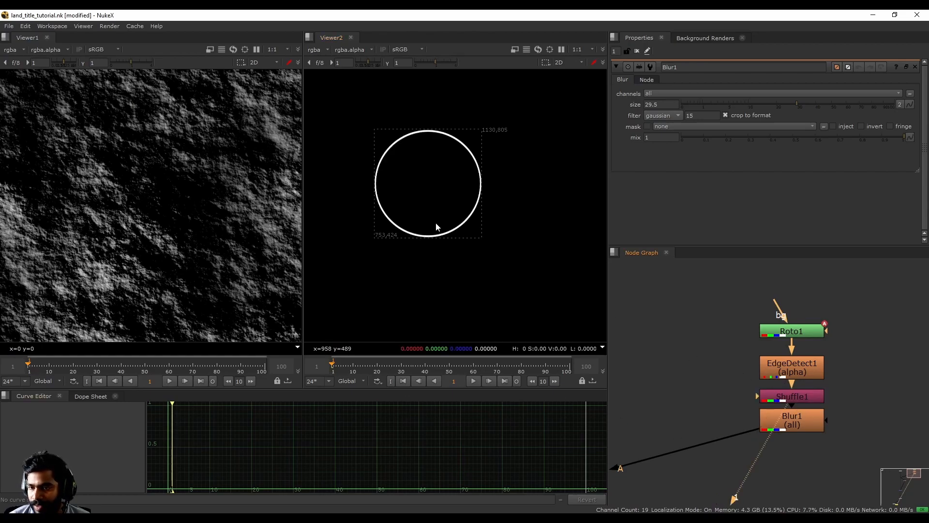
middle_drag(788, 446, 807, 411)
click(812, 394)
key(1)
Re-enable Merge2 and show its output in Viewer2
scroll(806, 391, down, 5)
middle_drag(650, 435, 675, 425)
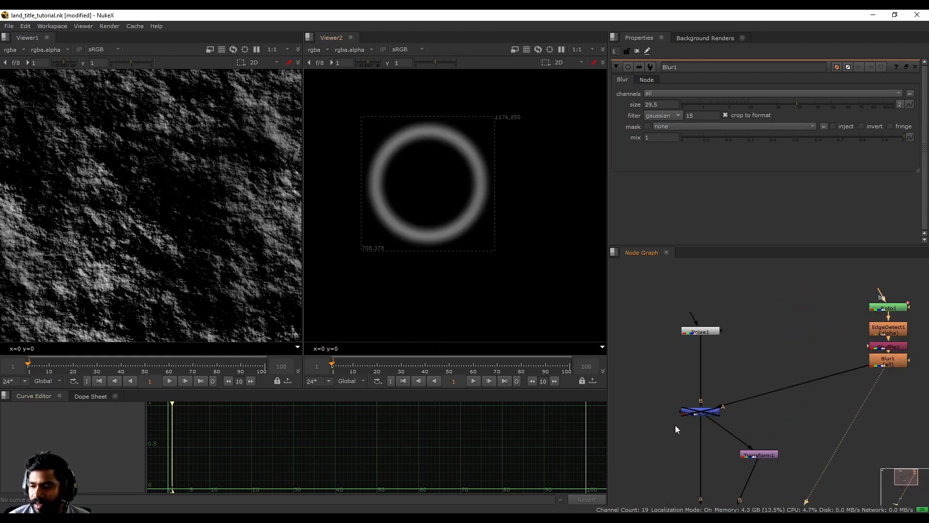
scroll(675, 424, up, 4)
click(712, 407)
key(d)
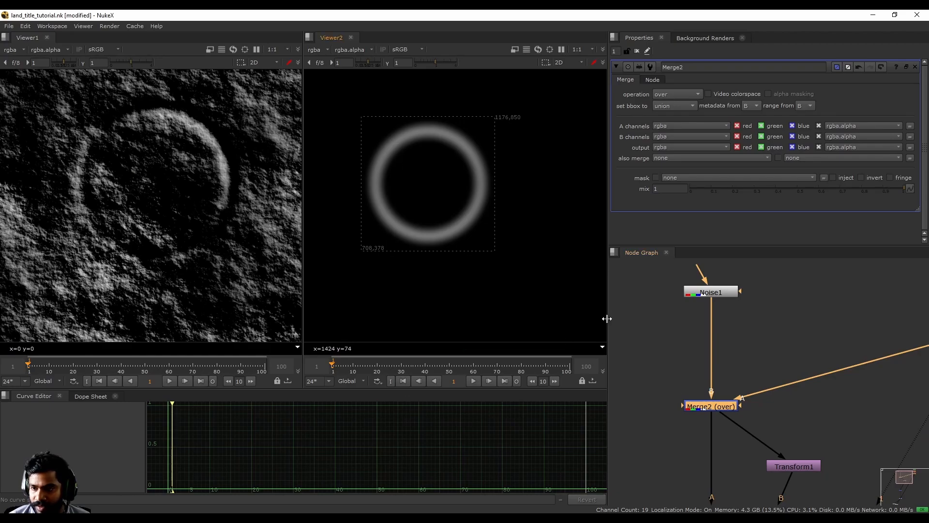
key(1)
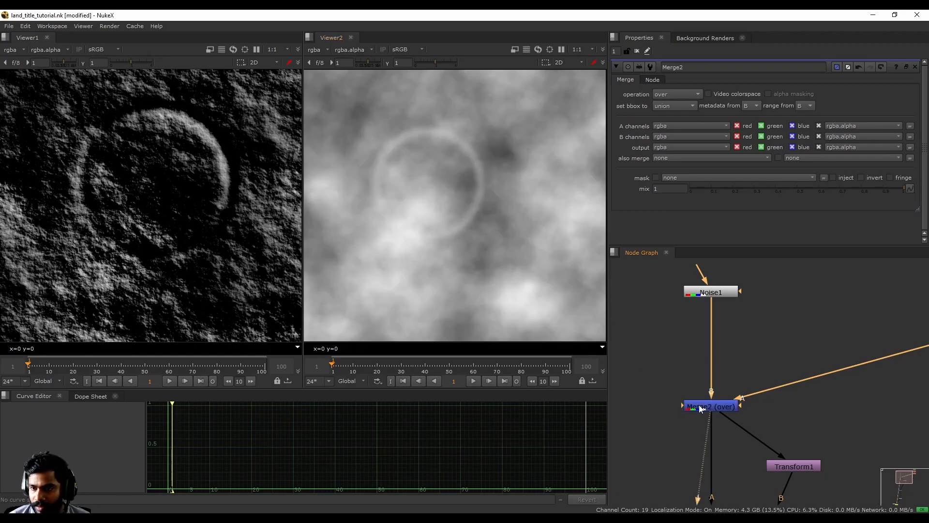
Inspect the soft ring blended over the noise up close in Viewer2
scroll(419, 166, down, 2)
scroll(461, 164, up, 2)
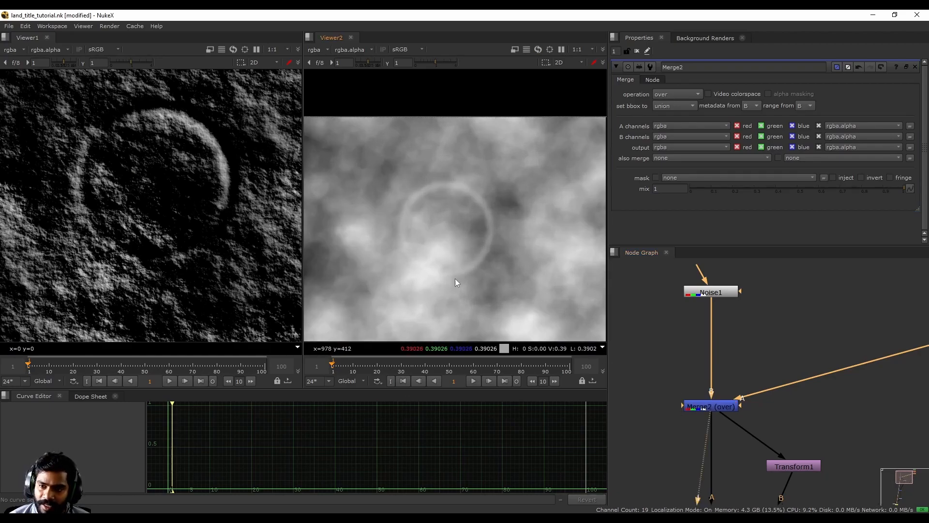
scroll(458, 271, up, 2)
drag(382, 153, 435, 220)
middle_drag(468, 293, 475, 273)
Disable Blur1 to compare both viewers with the sharp outline, and enable it again
scroll(761, 416, down, 4)
middle_drag(857, 393, 814, 410)
scroll(814, 410, up, 1)
scroll(814, 410, up, 2)
click(840, 378)
key(d)
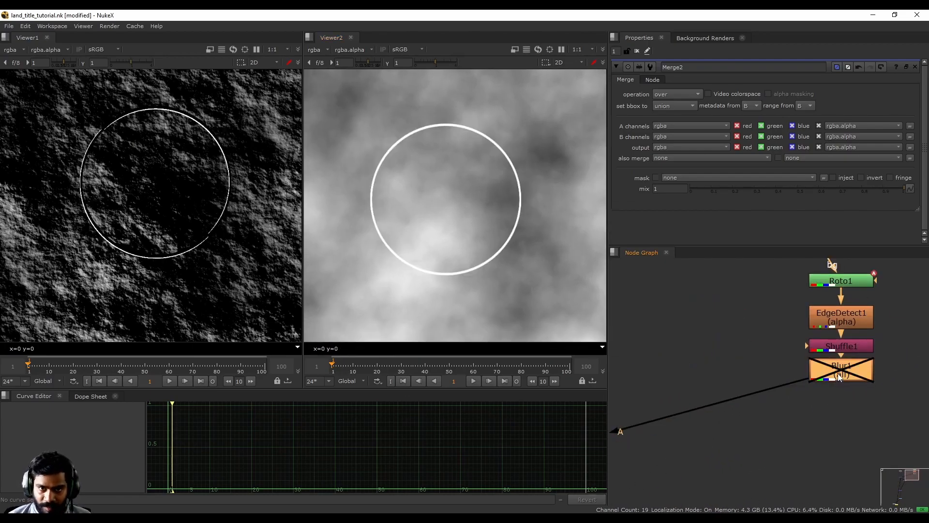
key(d)
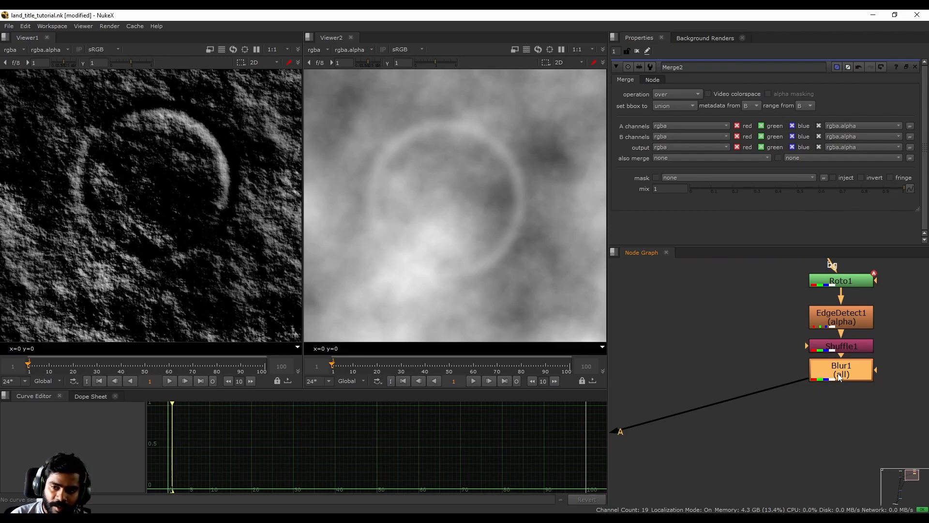
Reopen Blur1's properties and set its size to 30
double_click(840, 377)
click(663, 103)
mouse_move(792, 103)
mouse_down()
mouse_move(710, 111)
mouse_move(824, 109)
mouse_move(792, 111)
mouse_up()
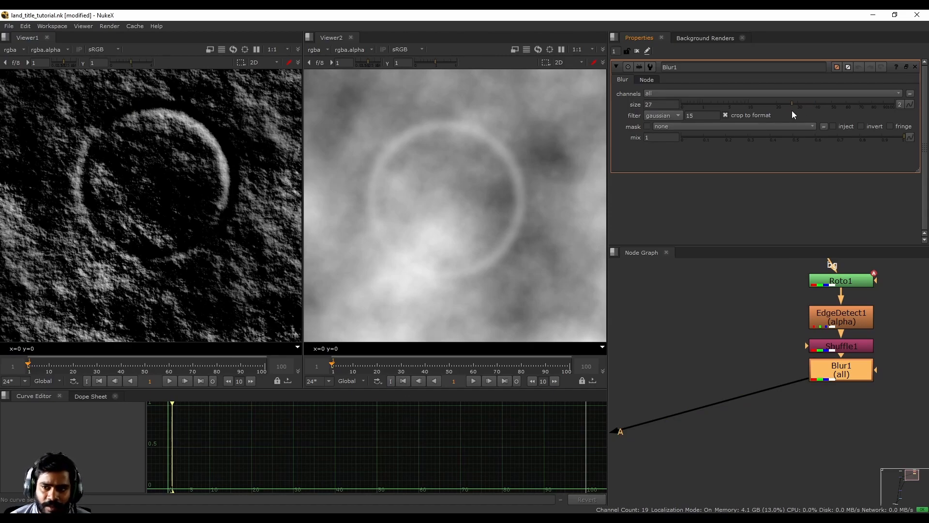
drag(794, 111, 797, 109)
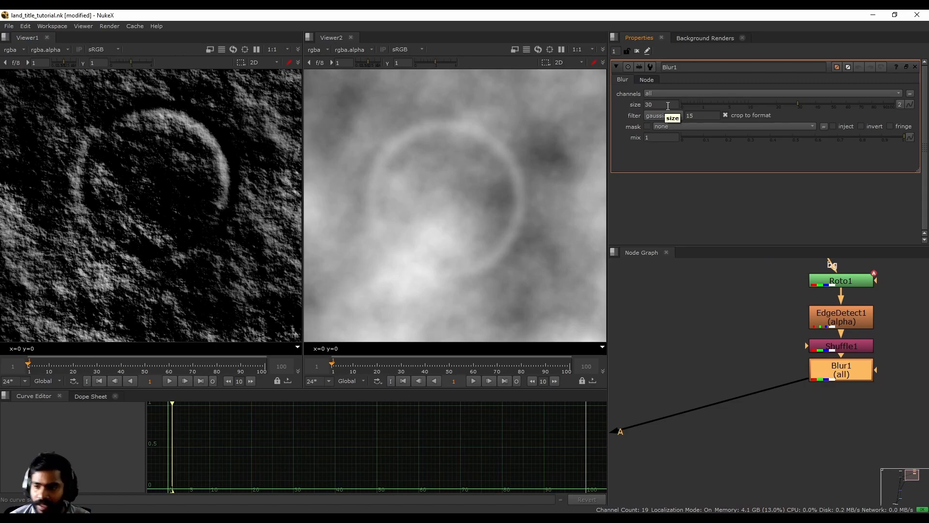
Examine how the ring blurred at size 30 blends into the relief in Viewer1 and the noise in Viewer2
scroll(88, 202, down, 3)
scroll(129, 194, up, 5)
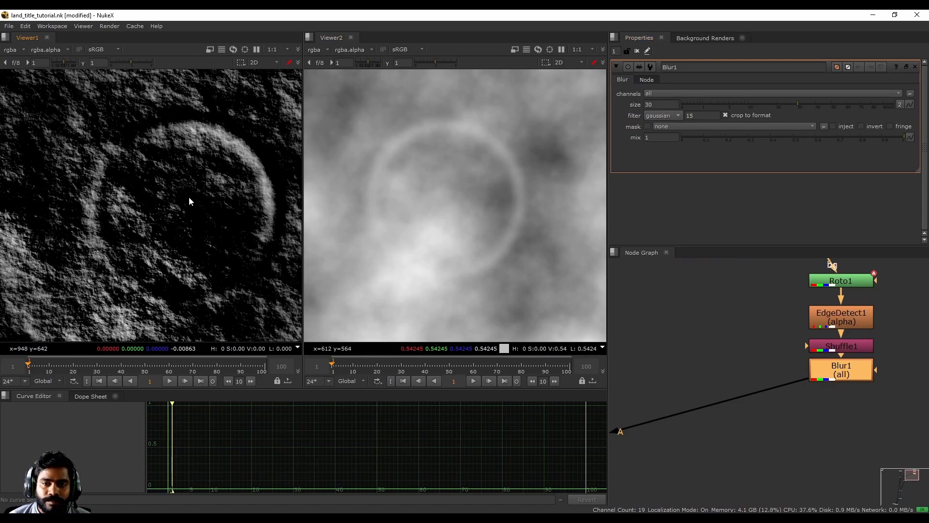
scroll(46, 212, down, 1)
scroll(472, 218, up, 2)
scroll(429, 180, down, 2)
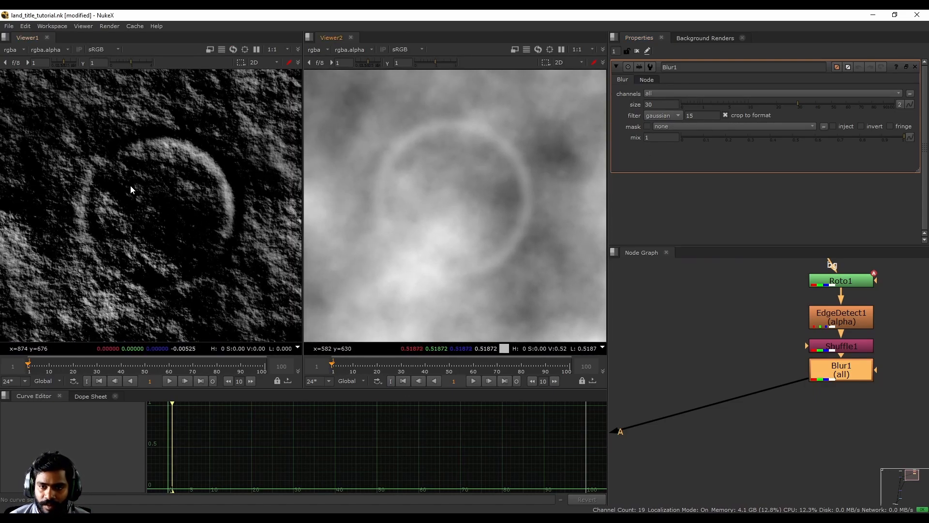
middle_drag(156, 210, 154, 196)
scroll(812, 387, down, 4)
scroll(814, 397, up, 2)
middle_drag(844, 361, 827, 353)
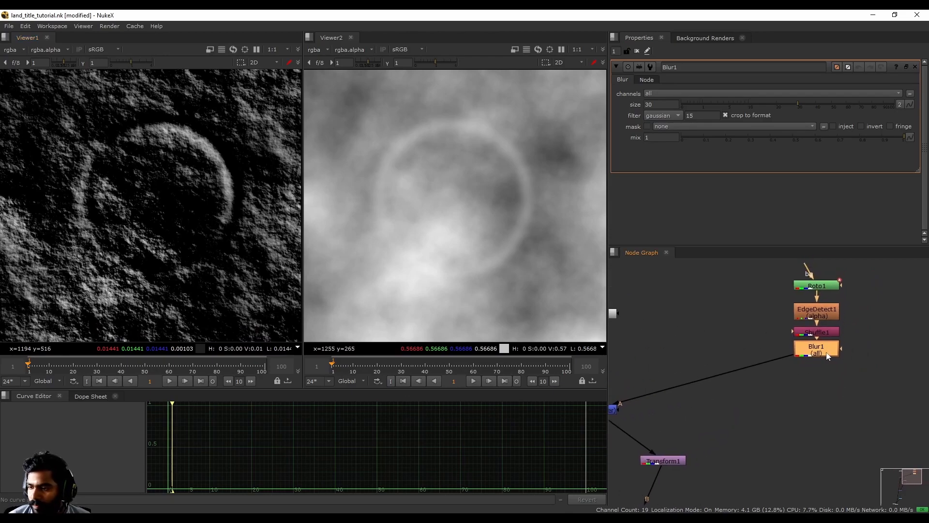
scroll(155, 124, up, 3)
scroll(155, 124, down, 1)
scroll(226, 218, up, 3)
middle_drag(228, 185, 234, 218)
scroll(234, 220, down, 2)
scroll(184, 176, down, 1)
scroll(228, 159, up, 1)
scroll(228, 160, down, 2)
scroll(231, 159, up, 4)
scroll(230, 159, down, 2)
scroll(295, 207, up, 4)
scroll(236, 222, down, 3)
middle_drag(236, 221, 272, 188)
scroll(224, 205, down, 2)
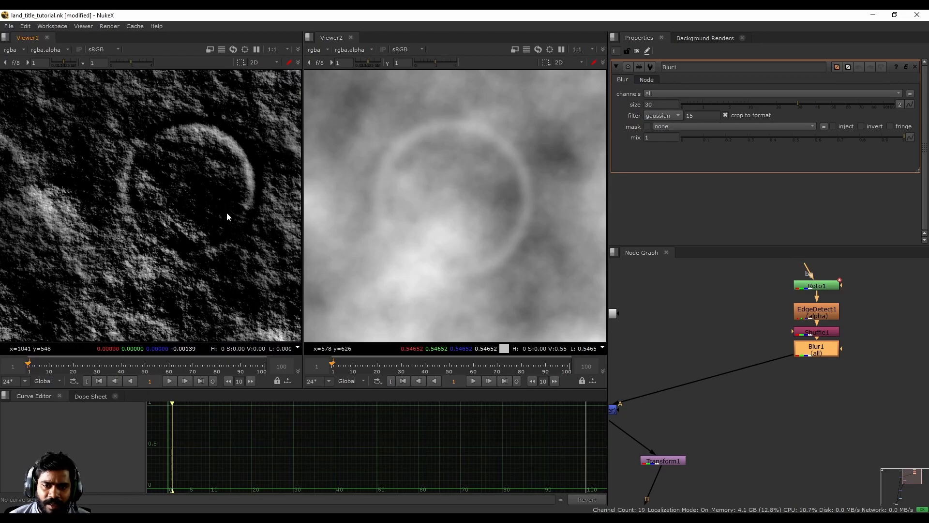
middle_drag(224, 205, 217, 201)
Separate the two viewer nodes in the node graph, moving Viewer2 up beside Grade1 and Viewer1 farther below it
scroll(808, 303, down, 3)
middle_drag(774, 442, 783, 367)
scroll(784, 367, up, 2)
middle_drag(713, 461, 754, 386)
drag(701, 391, 646, 324)
drag(679, 388, 688, 445)
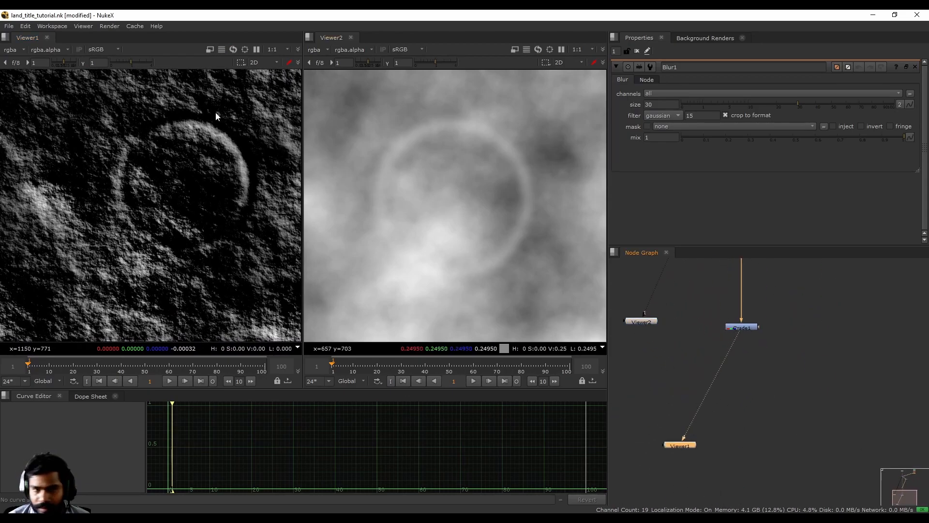
Add a BumpBoss node in the node graph beneath Transform1
scroll(784, 290, up, 1)
middle_drag(785, 291, 697, 416)
middle_drag(708, 312, 718, 361)
middle_drag(725, 405, 805, 408)
scroll(805, 408, down, 1)
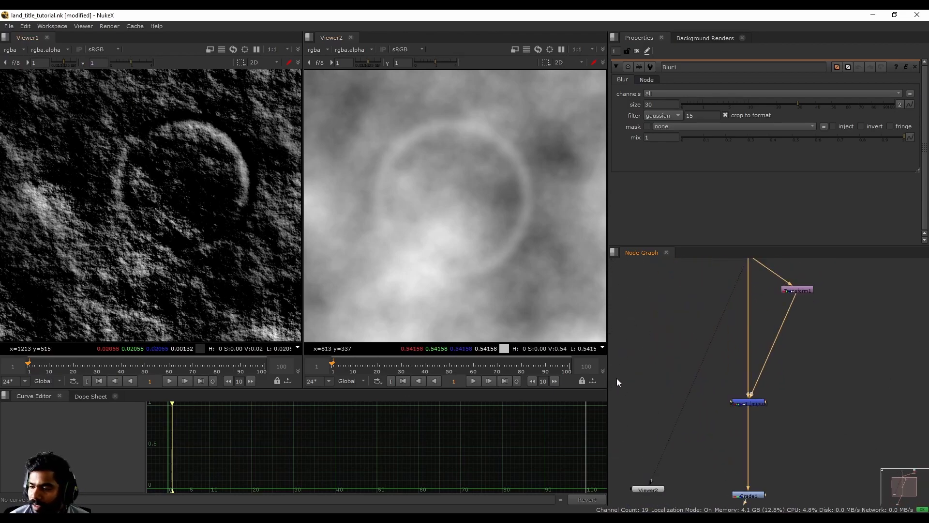
drag(718, 385, 796, 428)
middle_drag(799, 303, 775, 372)
click(833, 398)
middle_drag(816, 405, 796, 361)
key(Tab)
text(bupm)
key(BackSpace)
key(BackSpace)
text(mp)
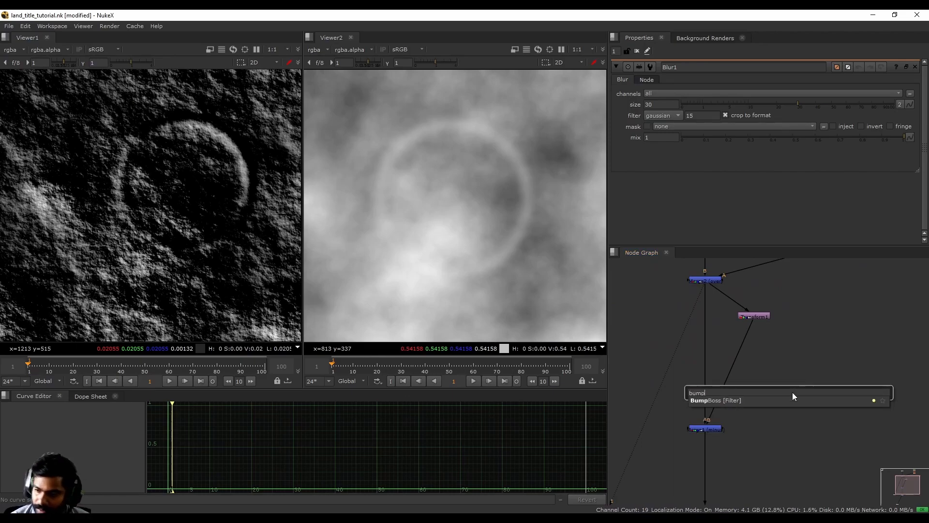
click(782, 400)
Connect BumpBoss1's A input to Merge2 and its B input to Transform1, and shift Transform1 slightly aside
drag(784, 378, 706, 281)
drag(808, 374, 755, 318)
drag(754, 318, 775, 310)
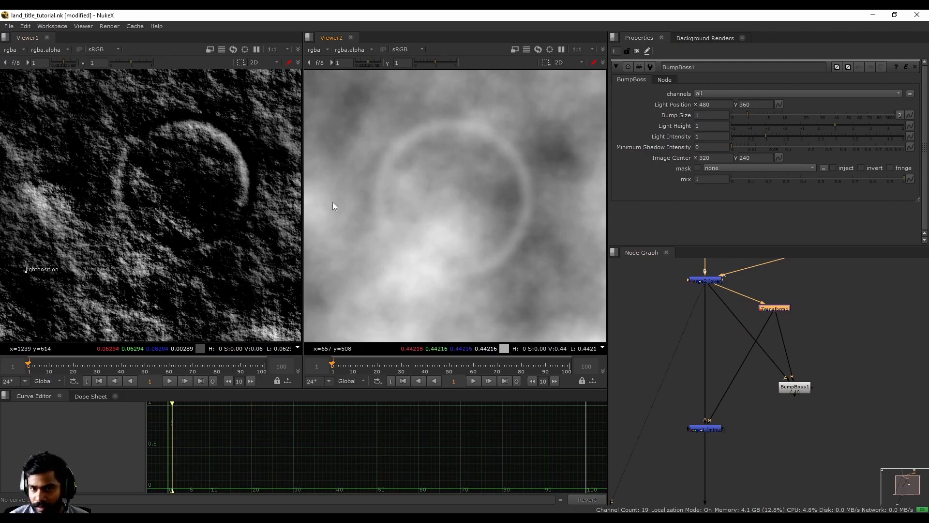
Show BumpBoss1's output in Viewer2 and widen Viewer2 across the space of Viewer1
click(800, 390)
key(1)
drag(427, 160, 488, 227)
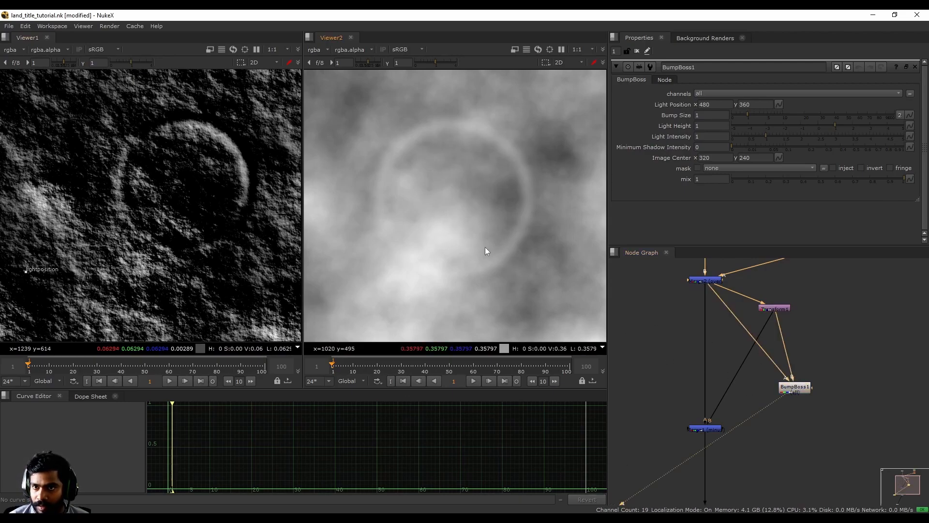
click(785, 389)
key(space)
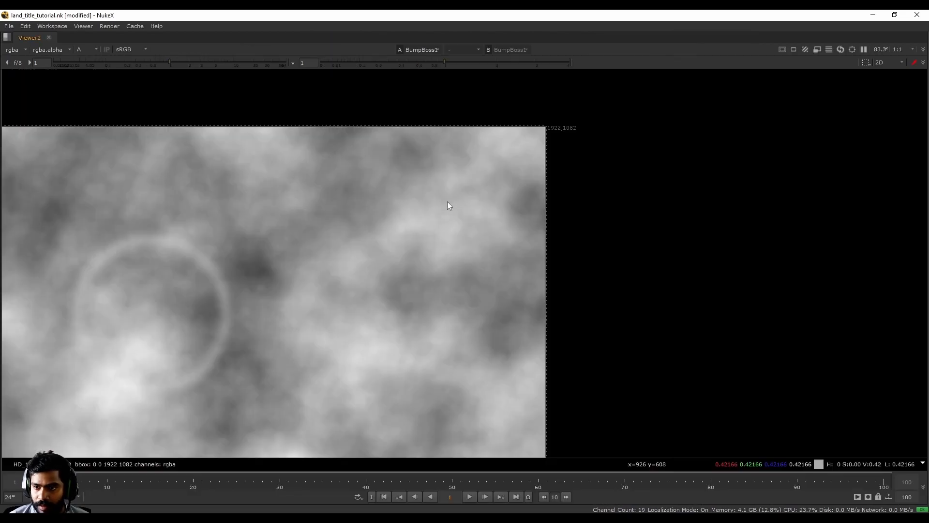
key(space)
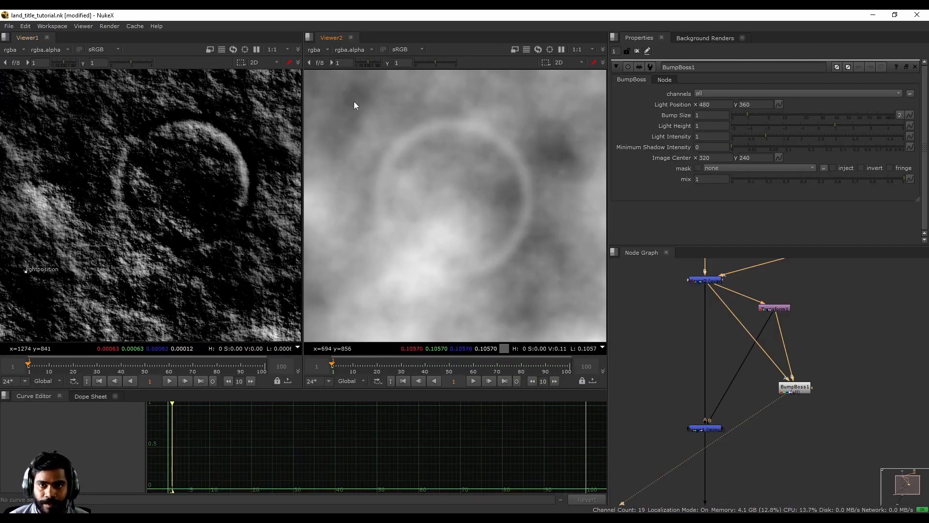
drag(302, 98, 6, 111)
scroll(391, 183, down, 5)
scroll(303, 193, up, 3)
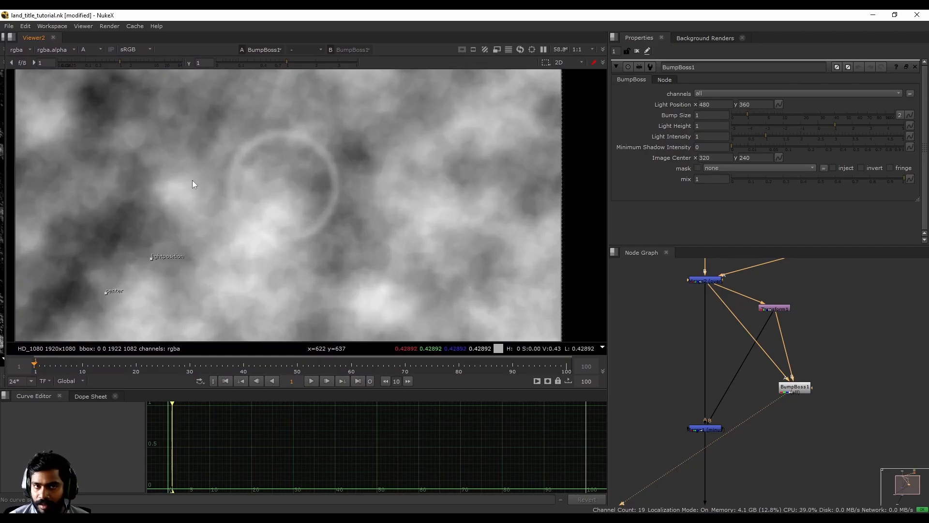
Compare the output of Merge2 with that of BumpBoss1 in Viewer2
middle_drag(872, 453, 840, 421)
drag(772, 359, 788, 344)
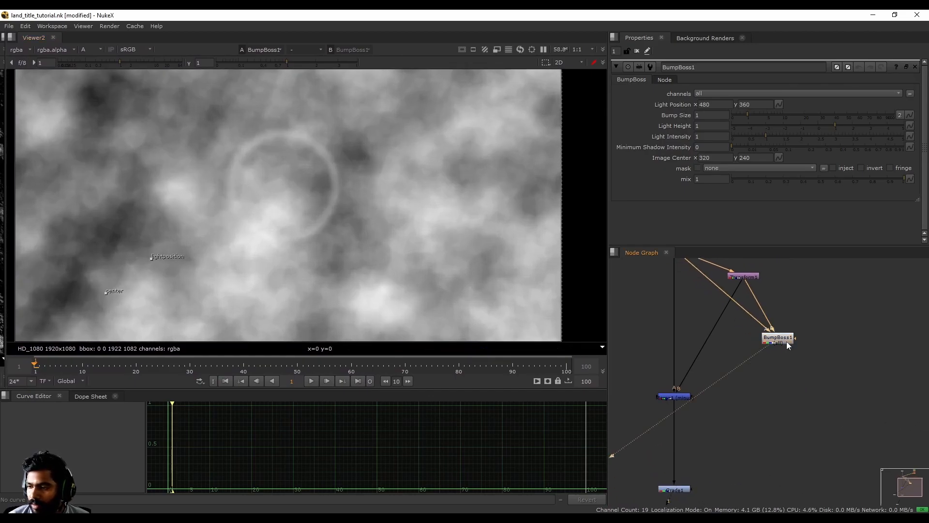
click(804, 301)
middle_drag(803, 301, 804, 345)
click(688, 293)
key(1)
click(755, 321)
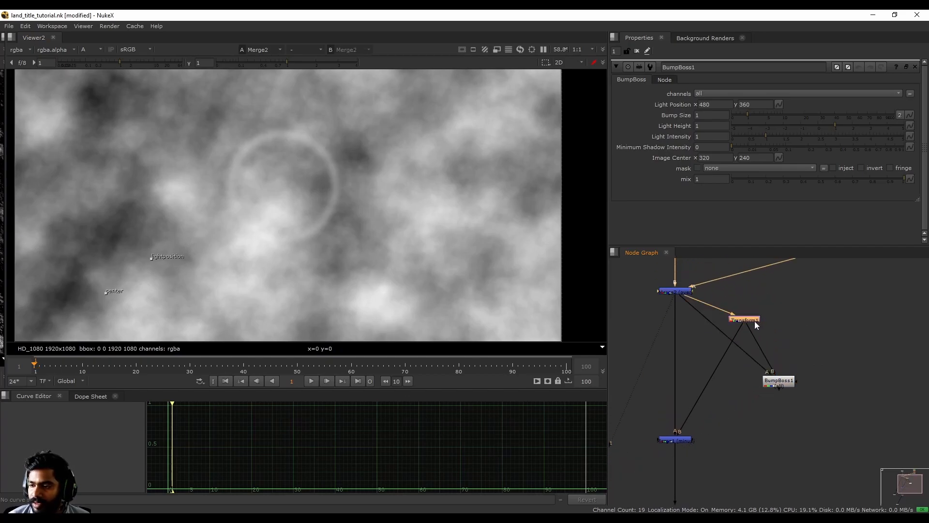
click(778, 381)
key(1)
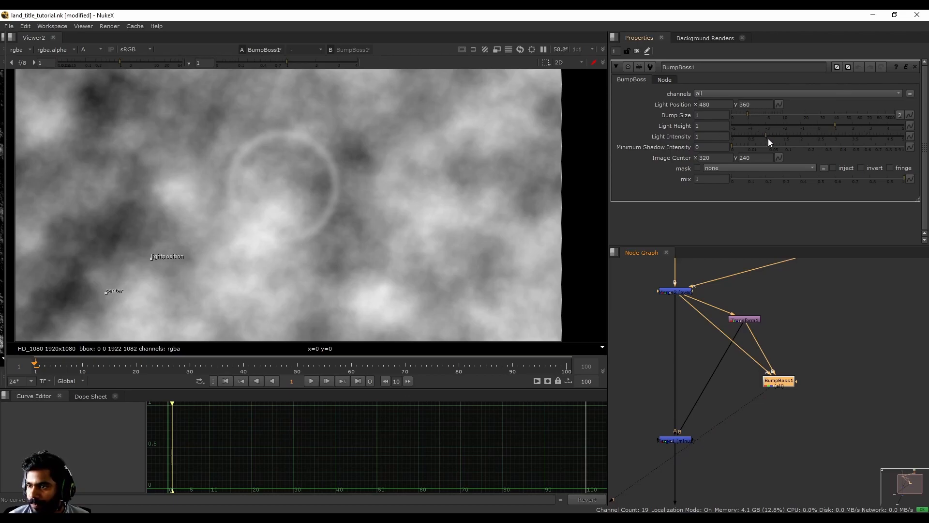
Set BumpBoss1's light intensity to 0 and its light height to 10
drag(767, 136, 715, 129)
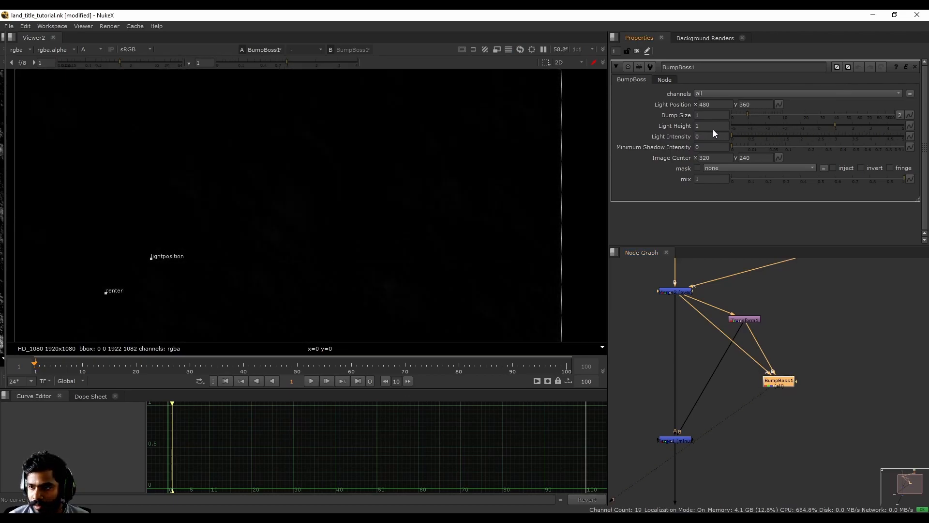
drag(835, 126, 904, 126)
click(709, 127)
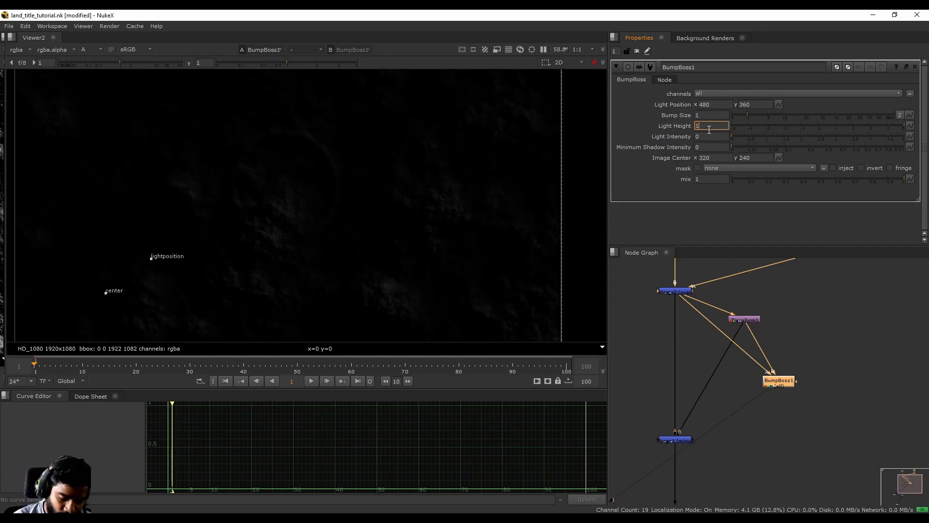
text(10)
key(Return)
Move BumpBoss1's light position into the ring at about 956, 613 and its image center to about 101, 211
mouse_move(151, 259)
mouse_down()
mouse_move(276, 208)
mouse_move(290, 188)
mouse_up()
mouse_move(82, 305)
mouse_down()
mouse_move(59, 312)
mouse_move(61, 303)
mouse_up()
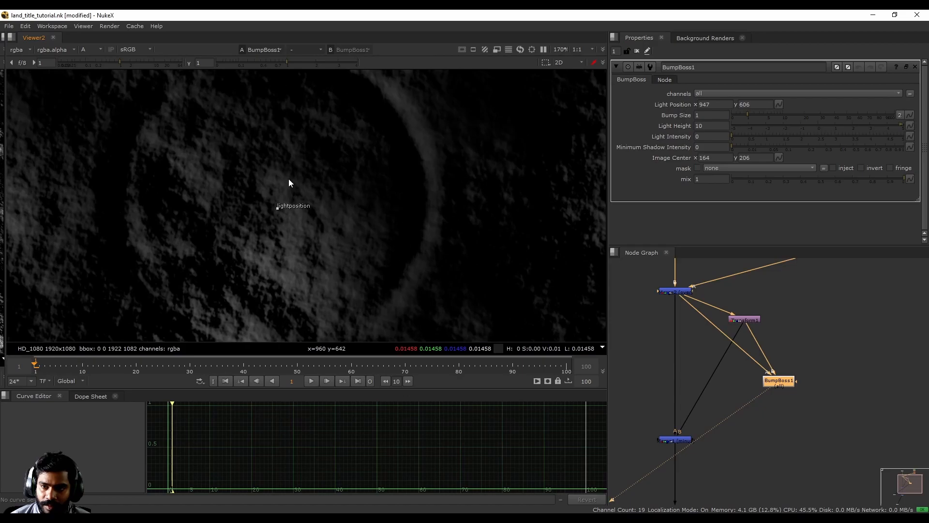
drag(285, 189, 288, 188)
middle_drag(381, 171, 447, 131)
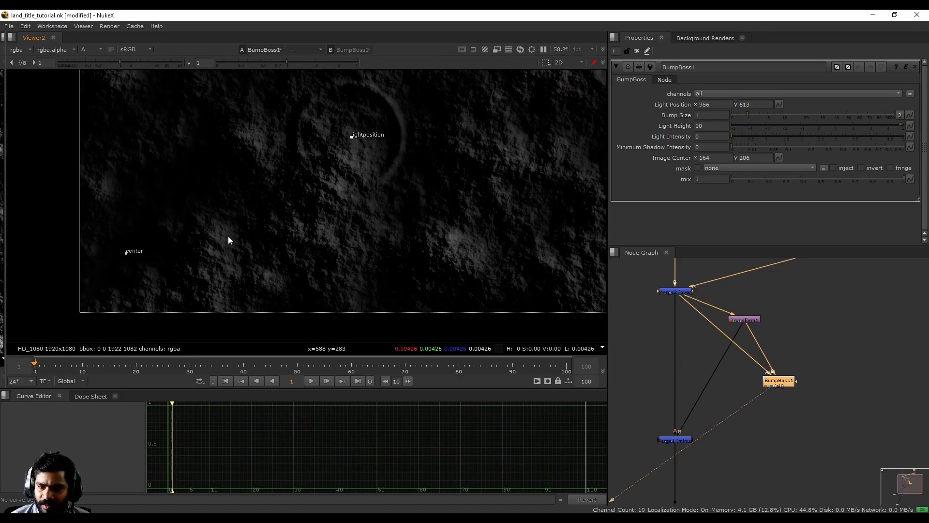
drag(130, 254, 114, 254)
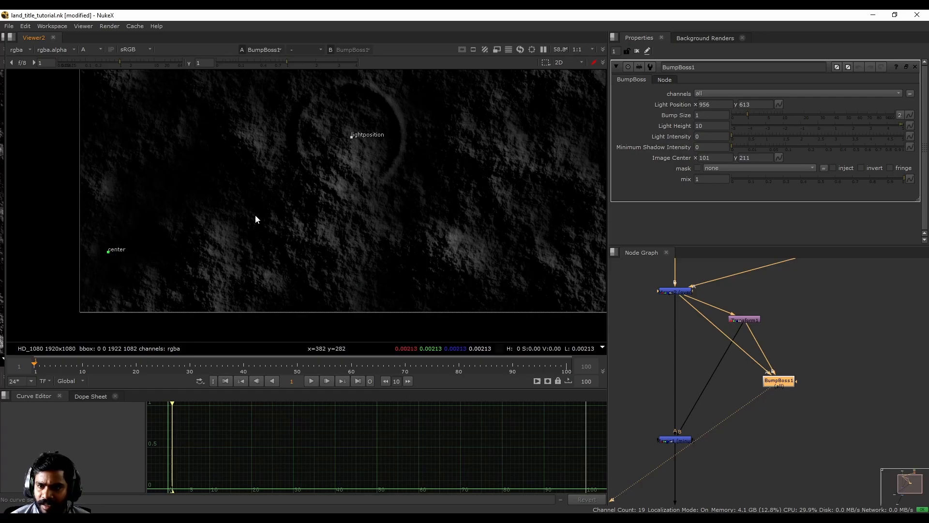
Add a Merge node with A from BumpBoss1 and B from the minus merge, and view its output
middle_drag(221, 225, 190, 269)
middle_drag(751, 418, 772, 332)
scroll(767, 327, down, 3)
scroll(756, 339, up, 3)
click(738, 420)
key(m)
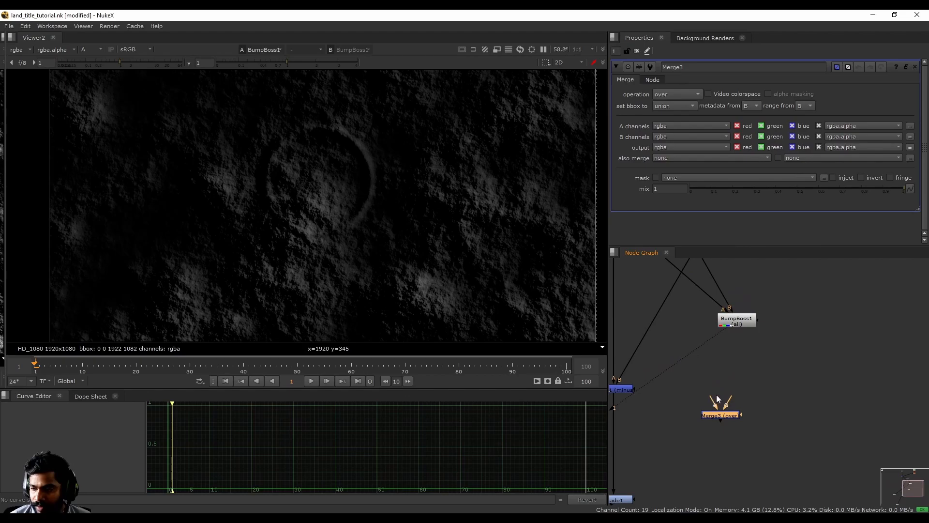
middle_drag(727, 415, 749, 405)
drag(748, 396, 761, 312)
drag(751, 391, 624, 382)
key(1)
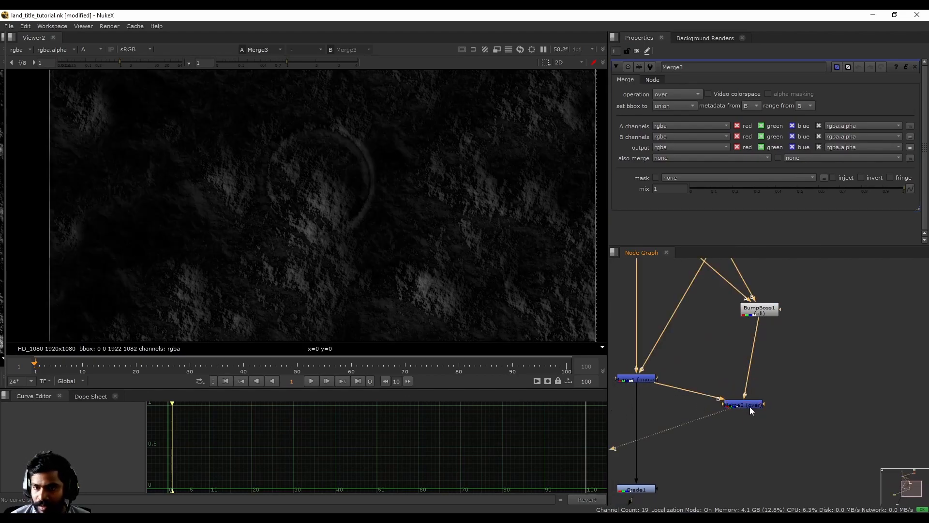
Insert Merge3 between the minus merge and Grade1, and view Grade1's result in RGB
middle_drag(719, 422, 724, 373)
drag(643, 352, 647, 396)
click(648, 397)
mouse_move(775, 265)
middle_down()
mouse_move(759, 332)
mouse_move(777, 266)
middle_up()
click(757, 330)
click(659, 438)
key(1)
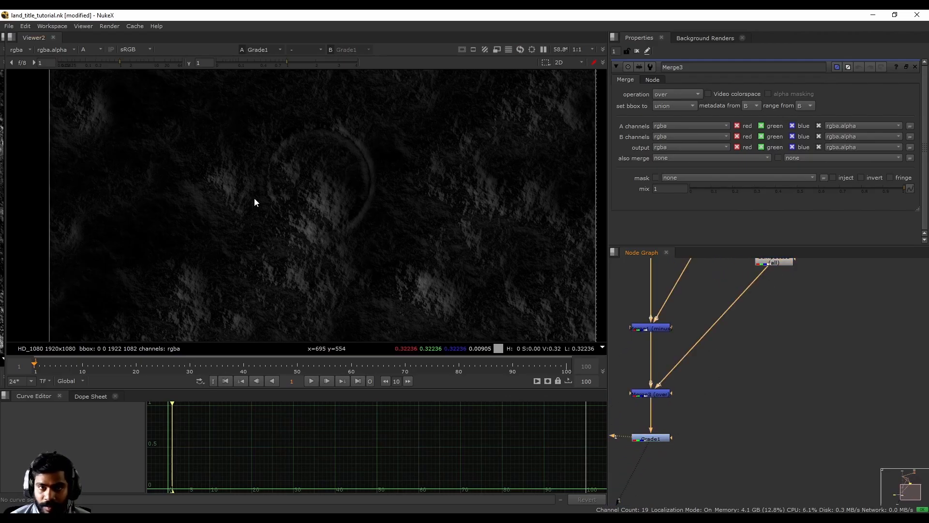
scroll(261, 203, down, 1)
scroll(286, 189, up, 5)
scroll(302, 173, down, 5)
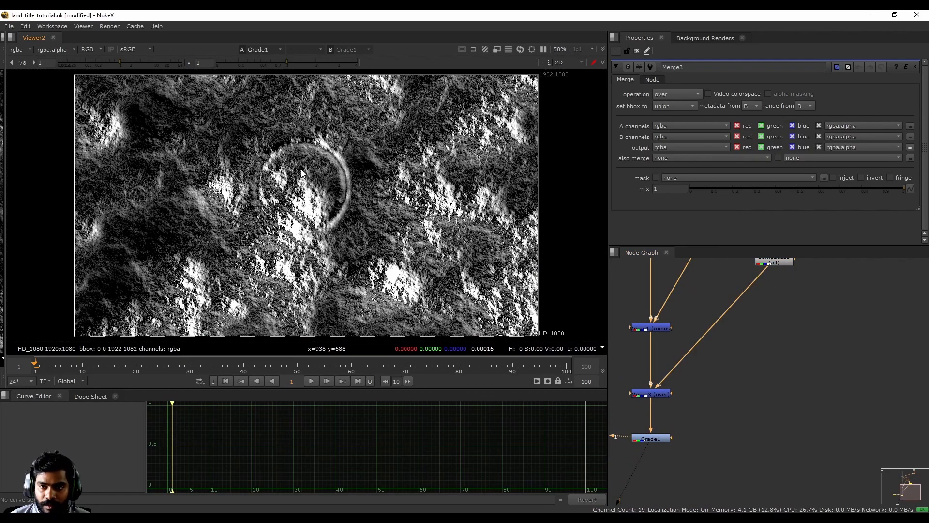
Compare the outputs of BumpBoss1, the minus merge, Merge3 and Grade1 in Viewer2
middle_drag(722, 335, 730, 397)
click(668, 460)
click(667, 458)
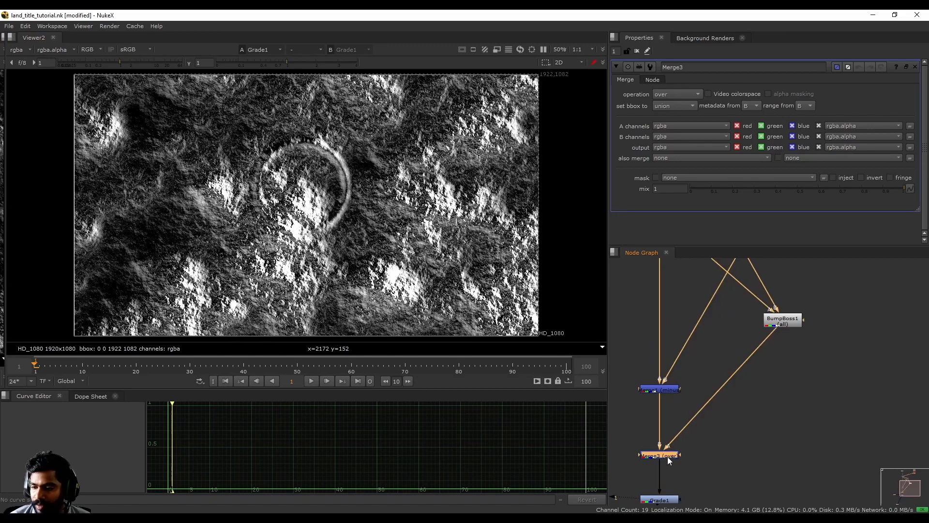
click(785, 323)
key(1)
middle_drag(769, 346, 772, 322)
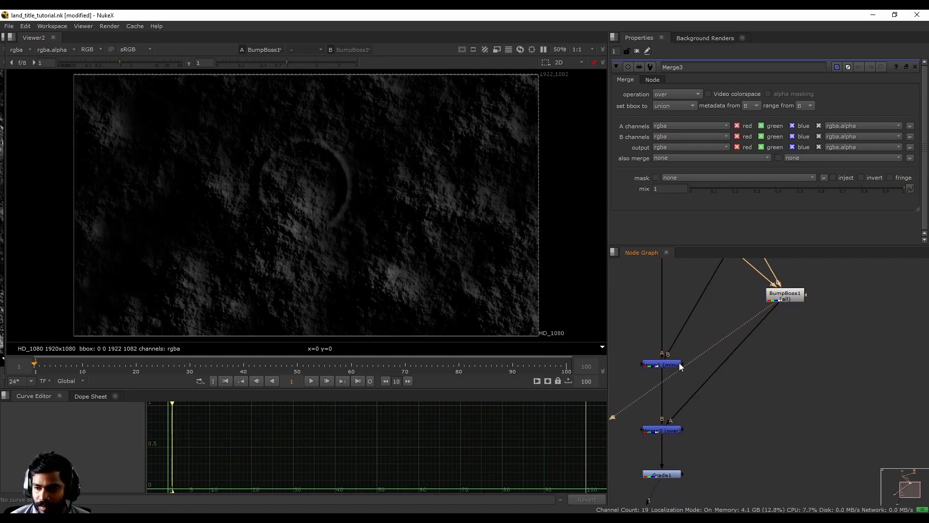
click(662, 368)
key(1)
click(673, 431)
key(1)
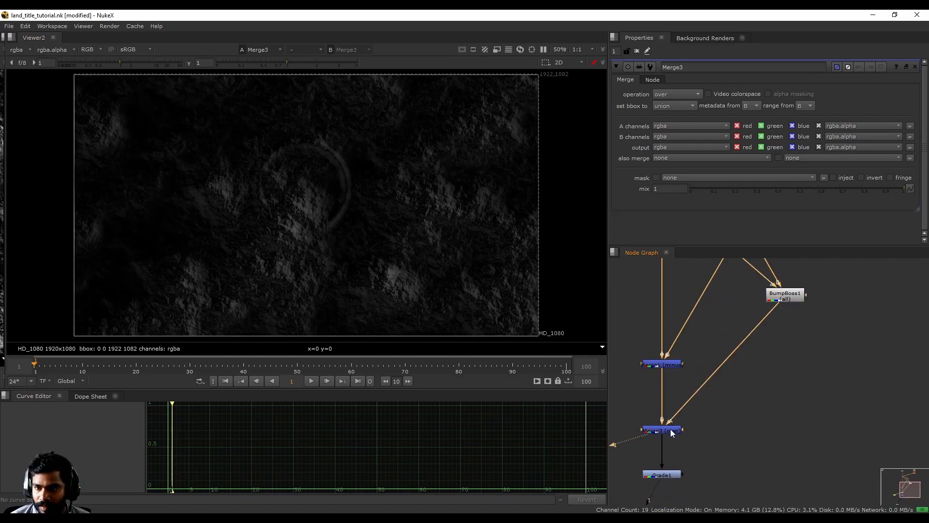
middle_drag(670, 430, 692, 411)
click(673, 439)
key(1)
Toggle Merge3 off and on repeatedly to examine how the bump layer changes the rock detail up close
click(667, 433)
key(d)
key(d)
key(d)
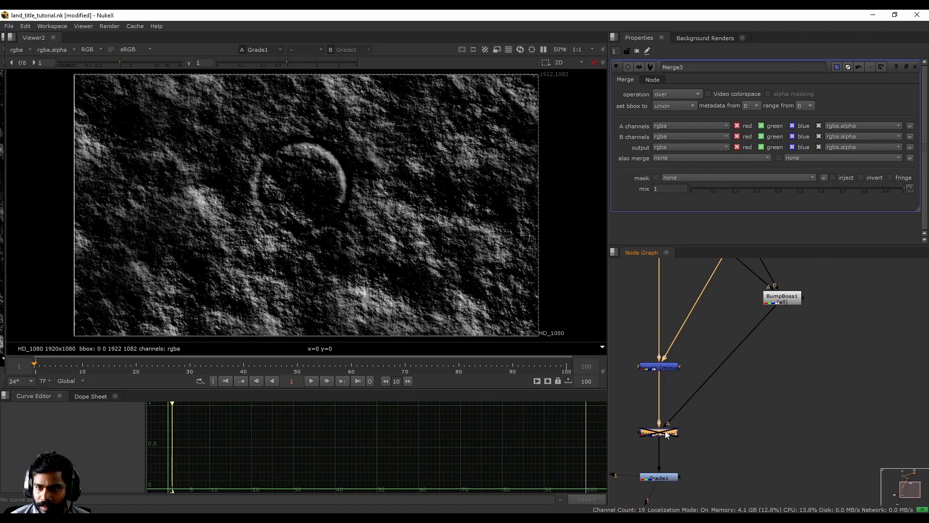
key(d)
key(d)
scroll(343, 146, up, 4)
key(d)
key(d)
key(d)
key(d)
key(d)
scroll(532, 189, up, 5)
scroll(484, 164, down, 4)
scroll(434, 197, up, 3)
key(d)
key(d)
key(d)
key(d)
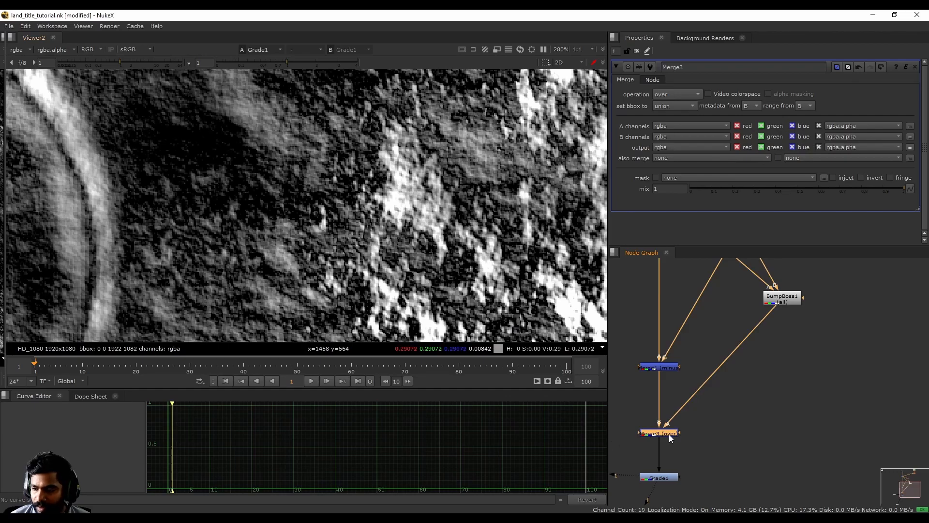
Reduce Merge3's mix to 0.325 and compare the full relief with the node disabled and enabled
drag(894, 189, 759, 190)
key(f)
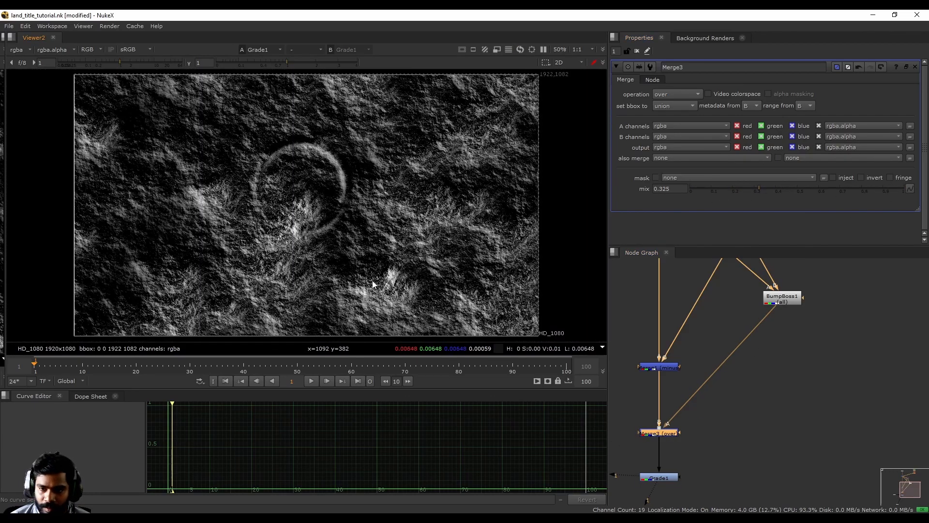
key(d)
key(d)
key(d)
key(d)
key(d)
key(d)
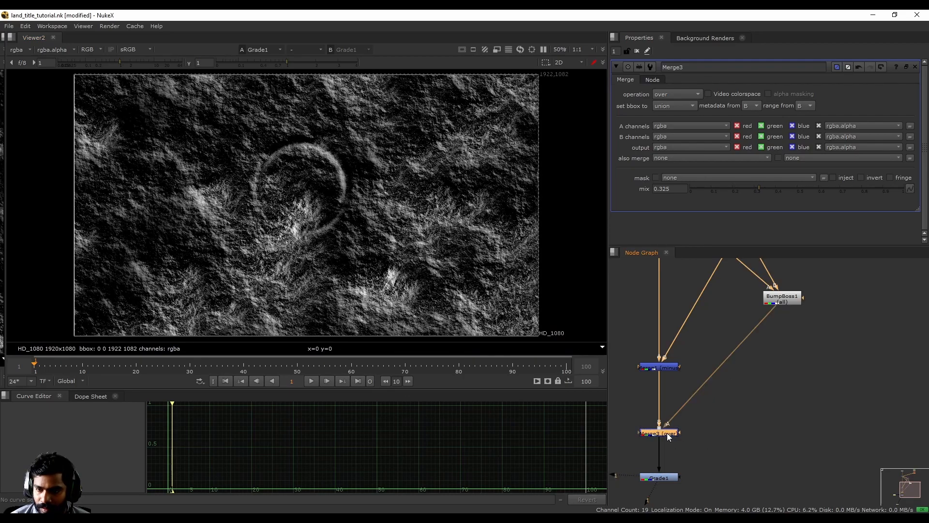
Set BumpBoss1's light height to 5 and its minimum shadow intensity to 0.0035
double_click(783, 299)
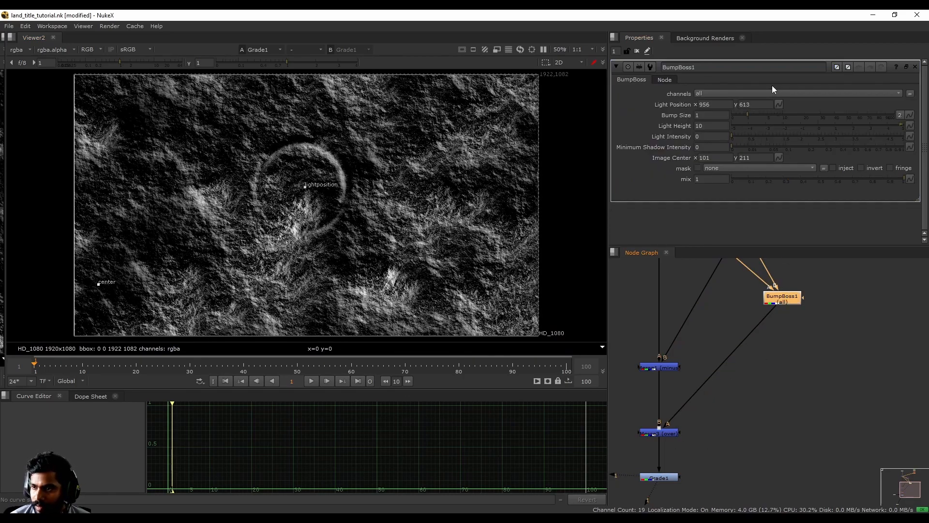
double_click(716, 126)
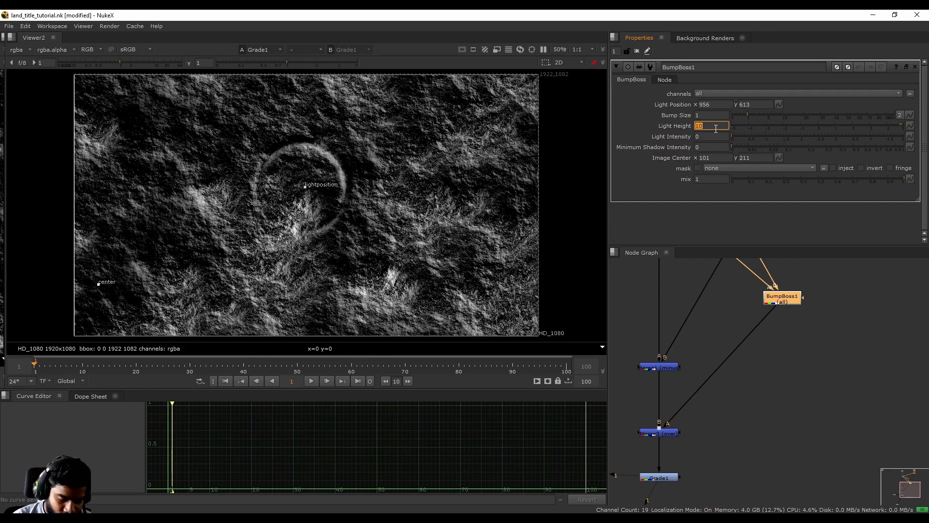
key(Return)
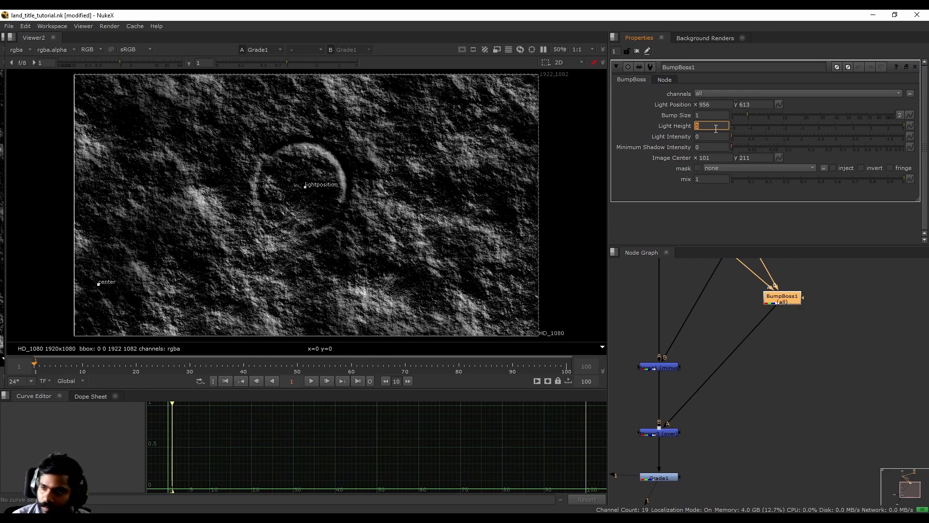
mouse_move(738, 145)
mouse_down()
mouse_move(781, 138)
mouse_move(741, 145)
mouse_move(754, 134)
mouse_move(721, 136)
mouse_move(731, 136)
mouse_up()
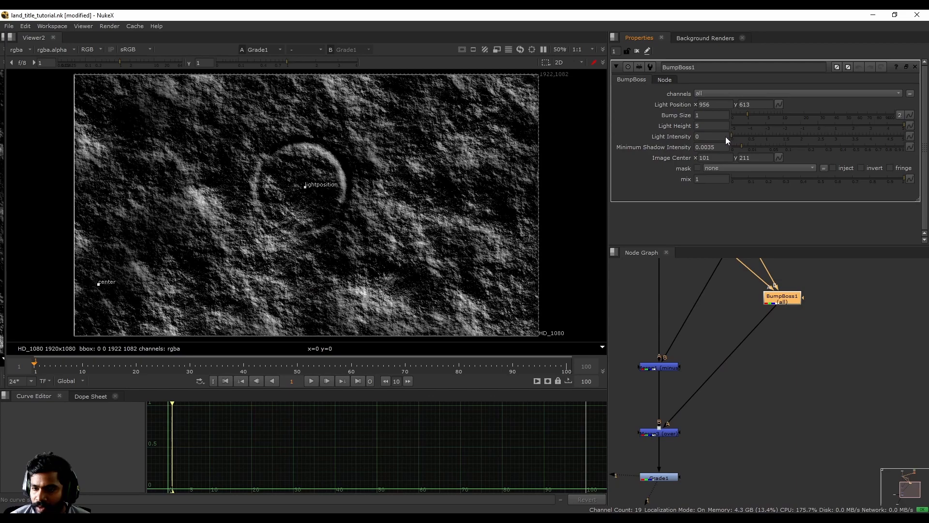
scroll(257, 193, up, 5)
scroll(260, 191, down, 3)
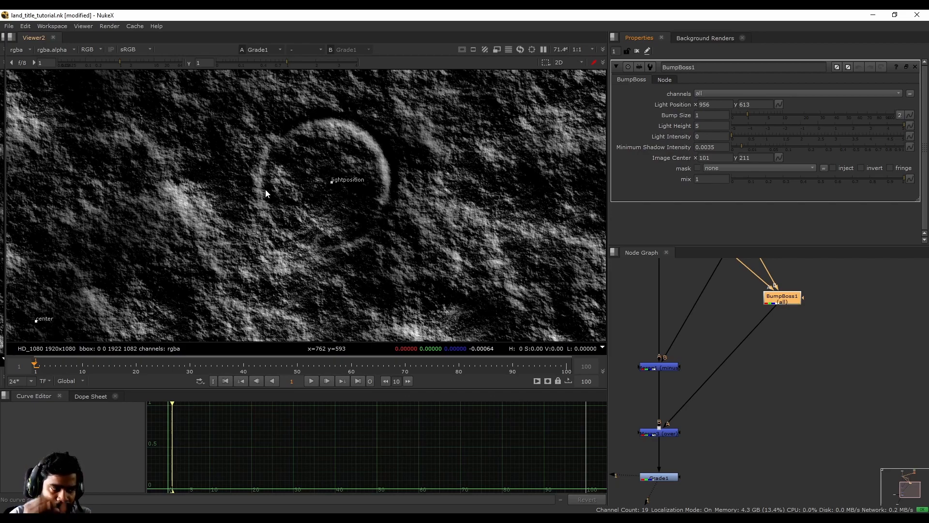
Toggle Merge2 off and on to compare the relief with and without the ring outline
middle_drag(731, 316, 737, 425)
middle_drag(693, 310, 691, 356)
scroll(687, 355, up, 2)
click(654, 342)
key(d)
key(d)
scroll(695, 344, down, 3)
scroll(673, 315, up, 3)
drag(639, 313, 738, 365)
key(d)
key(d)
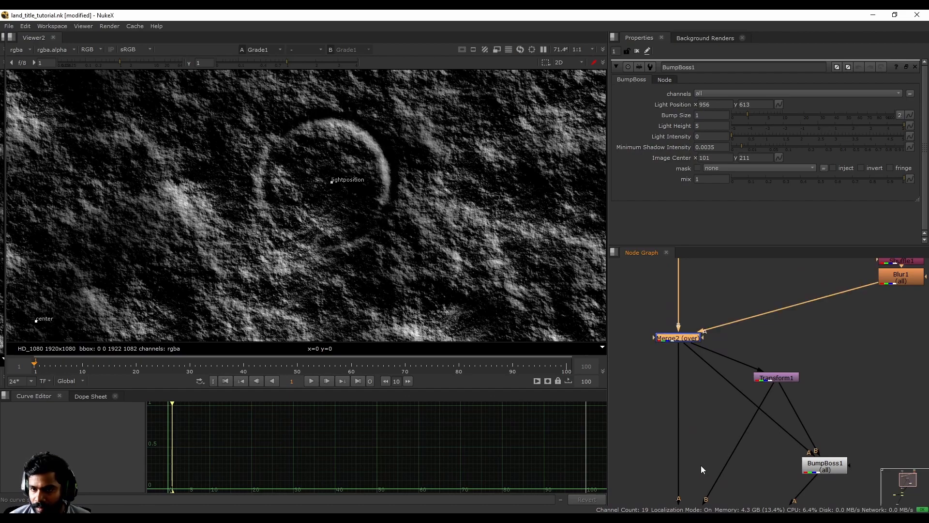
Toggle Merge1 and Merge3 off and on to check what each contributes to the relief
middle_drag(700, 465, 716, 280)
drag(651, 301, 722, 333)
key(d)
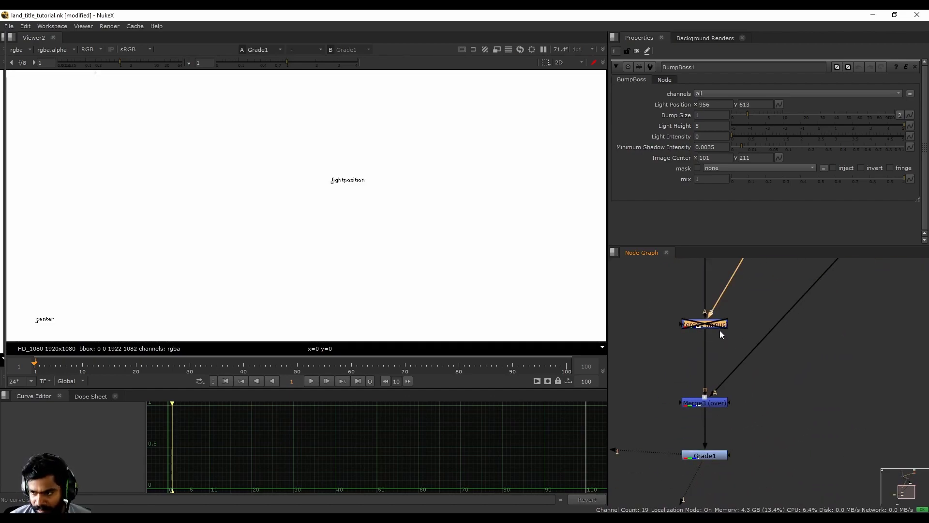
key(d)
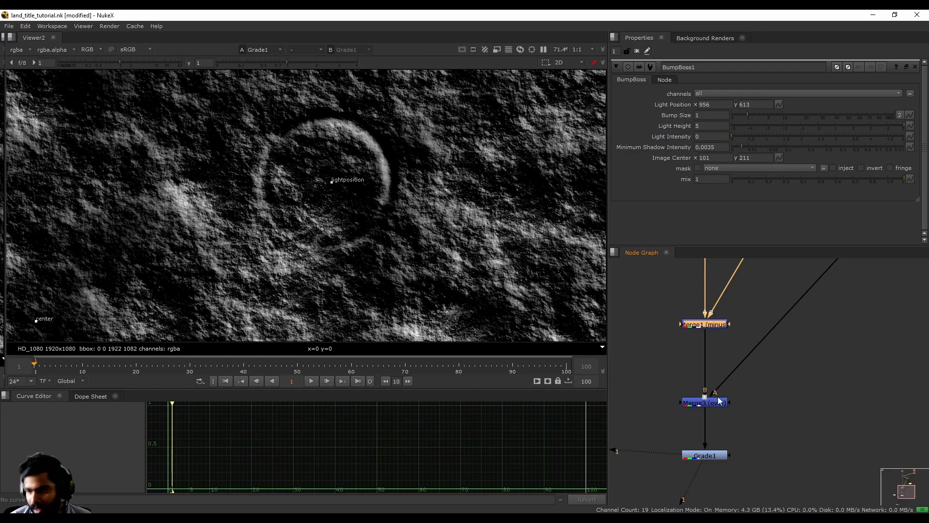
middle_drag(720, 396, 720, 362)
click(695, 371)
key(d)
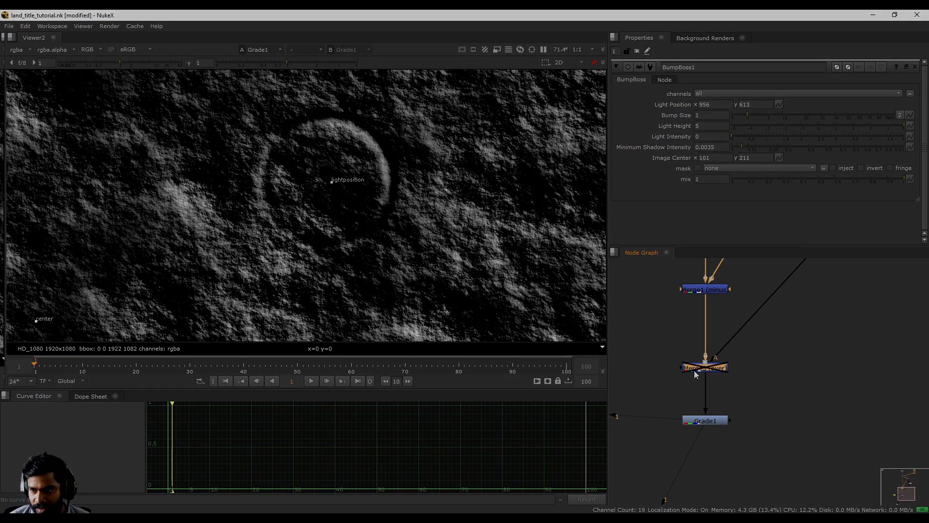
scroll(566, 223, up, 5)
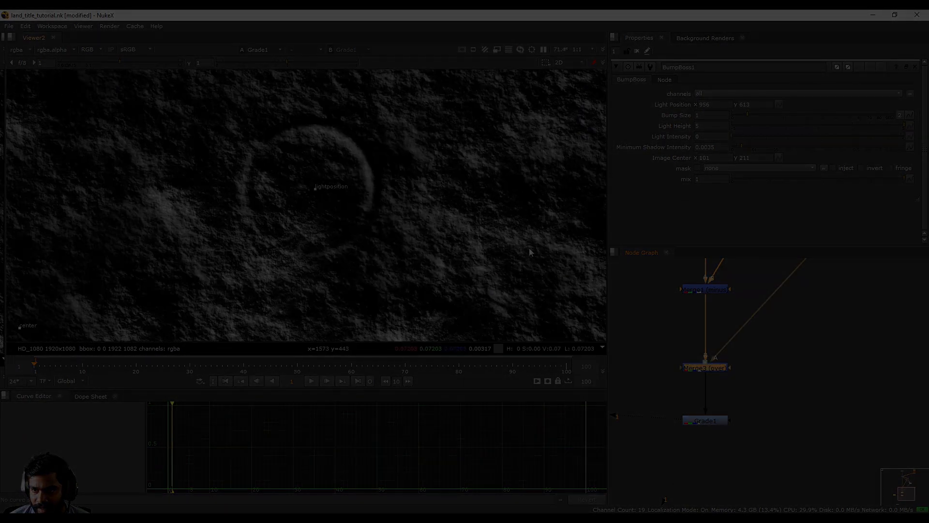